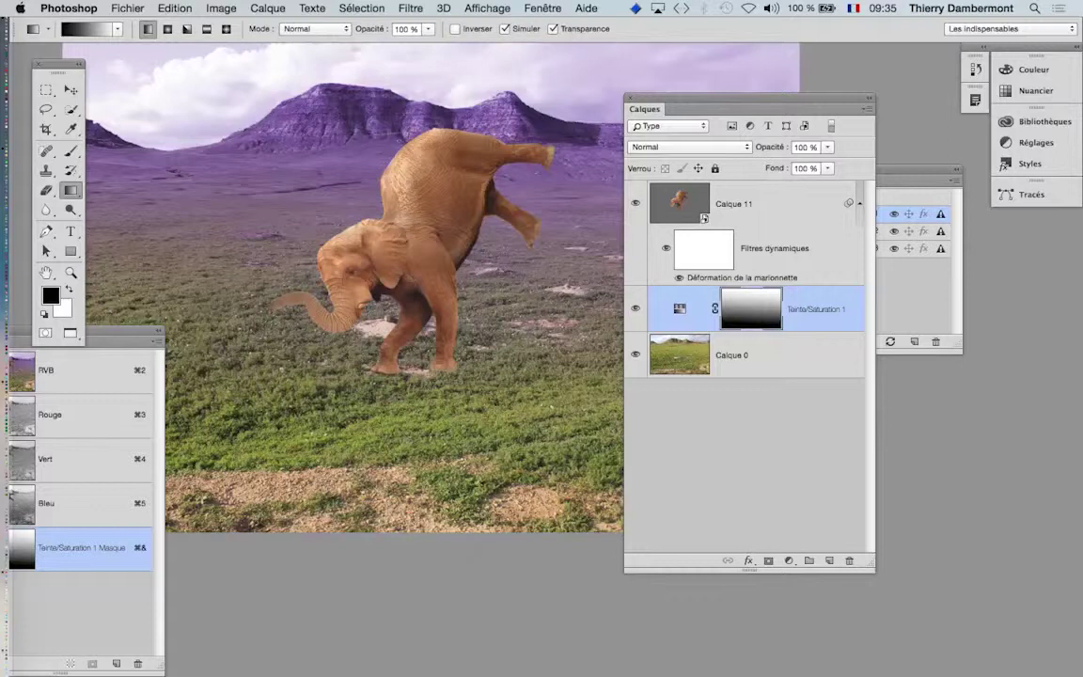
- Move the Layers panel aside and duplicate Calque 11 into Calque 11 copie
left_click_drag(683, 102, 828, 97)
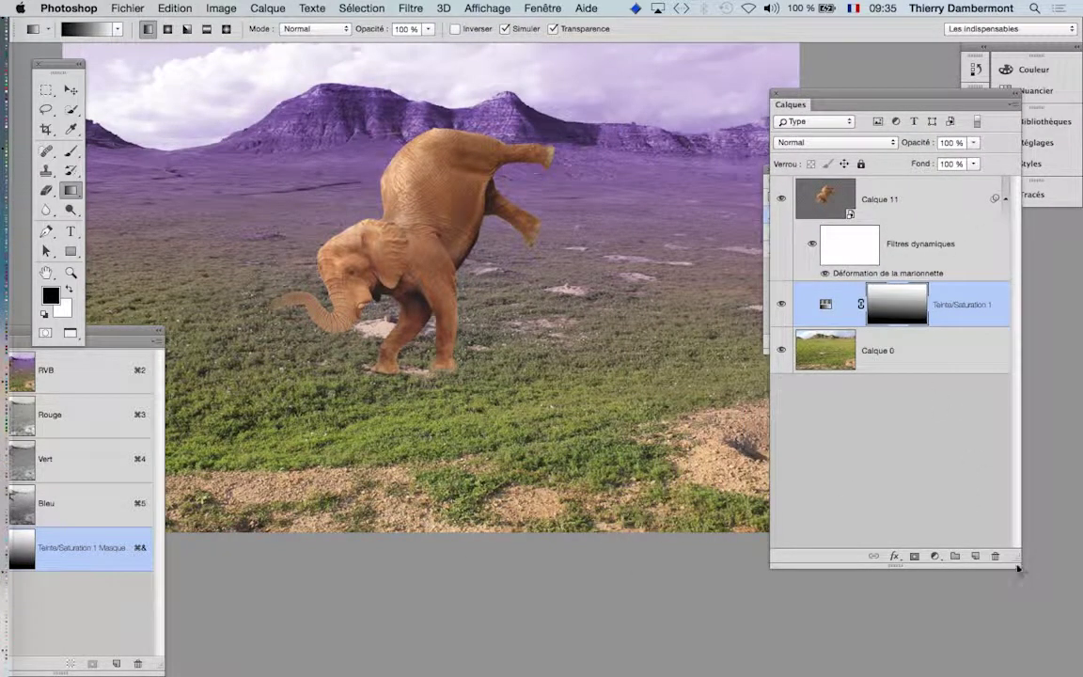
left_click_drag(799, 101, 793, 86)
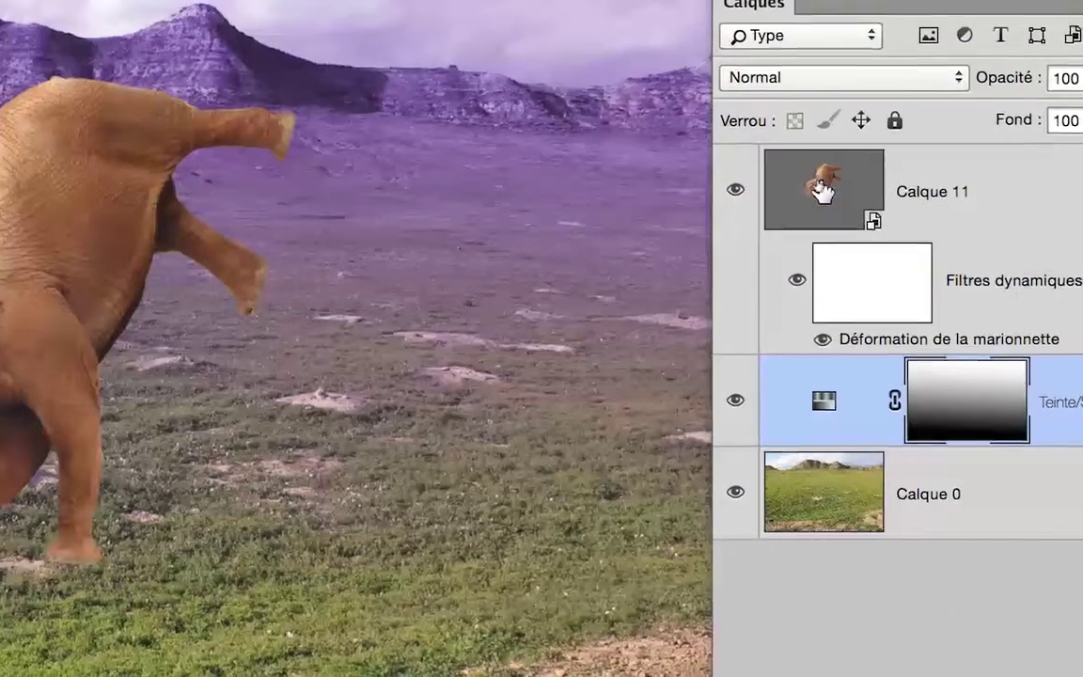
left_click_drag(823, 189, 910, 385)
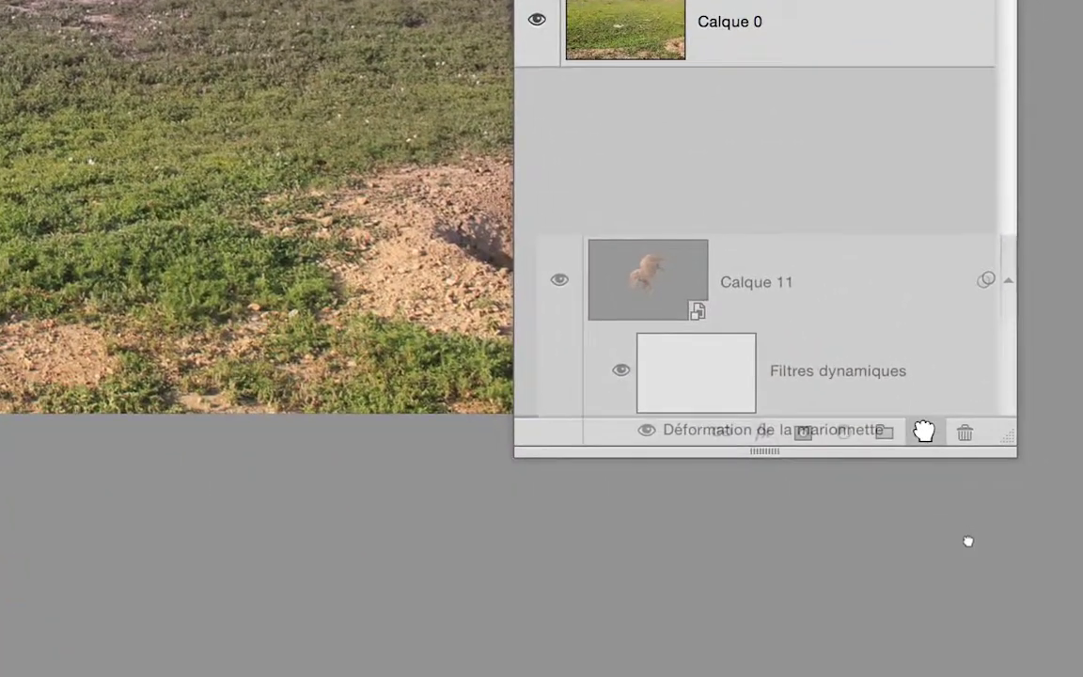
left_click_drag(910, 386, 905, 380)
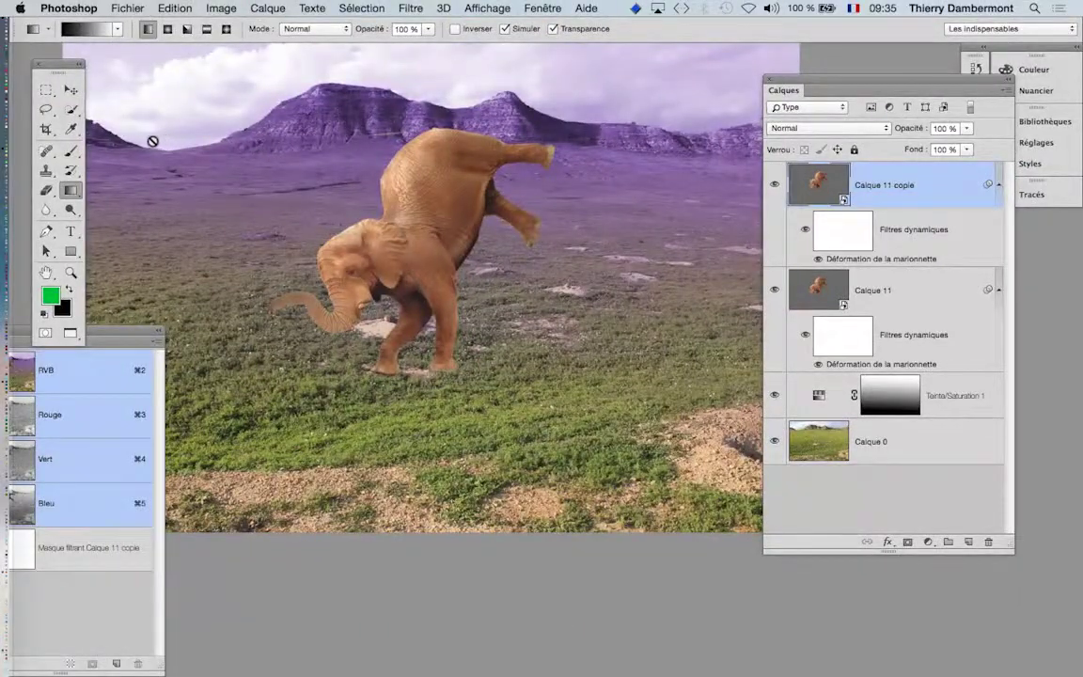
- Move Calque 11 copie to the right so the elephant copy stands beside the original
left_click(70, 91)
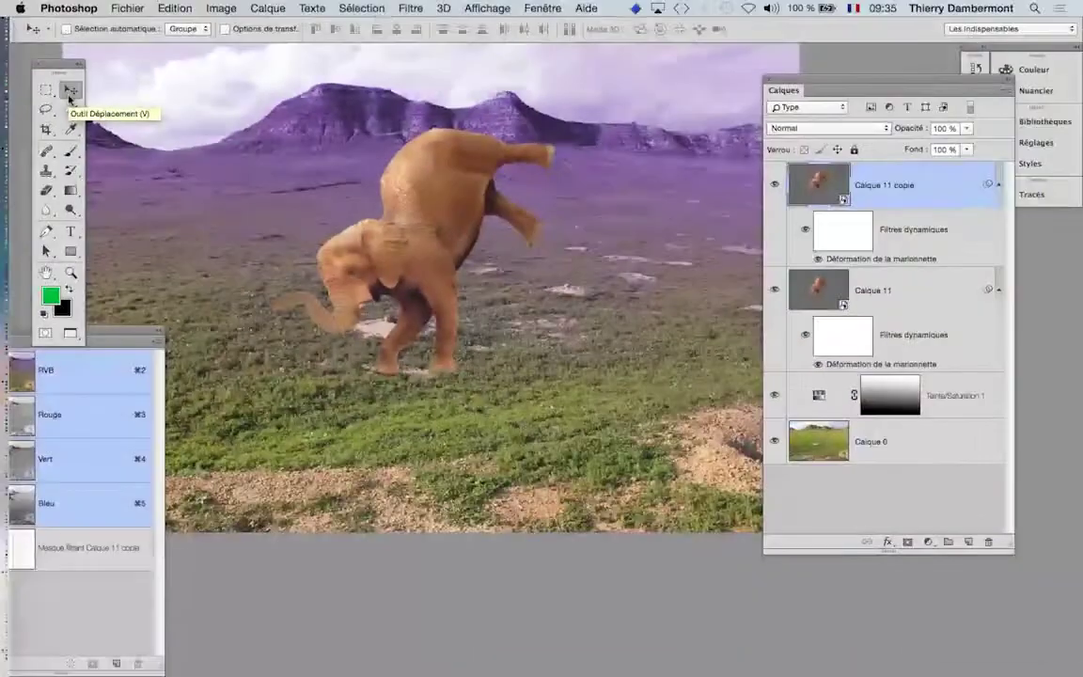
left_click_drag(385, 193, 585, 209)
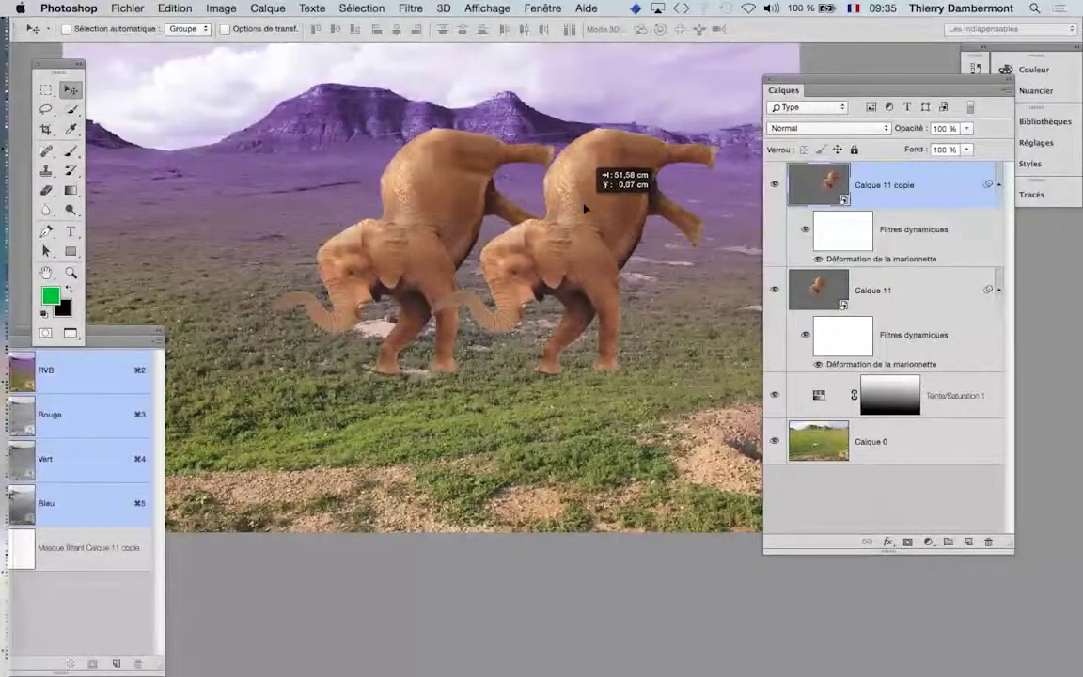
scroll(585, 245, "right", 5)
scroll(585, 244, "down", 2)
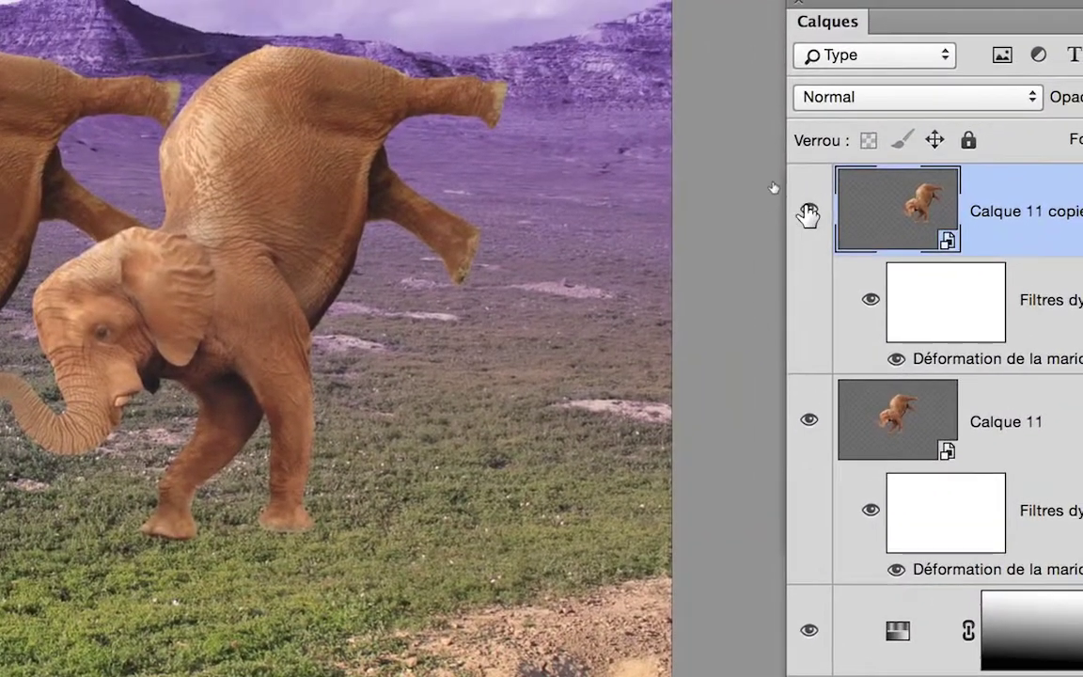
- Reopen the copy's puppet warp and adjust its trunk pin and front leg outward
left_click(808, 215)
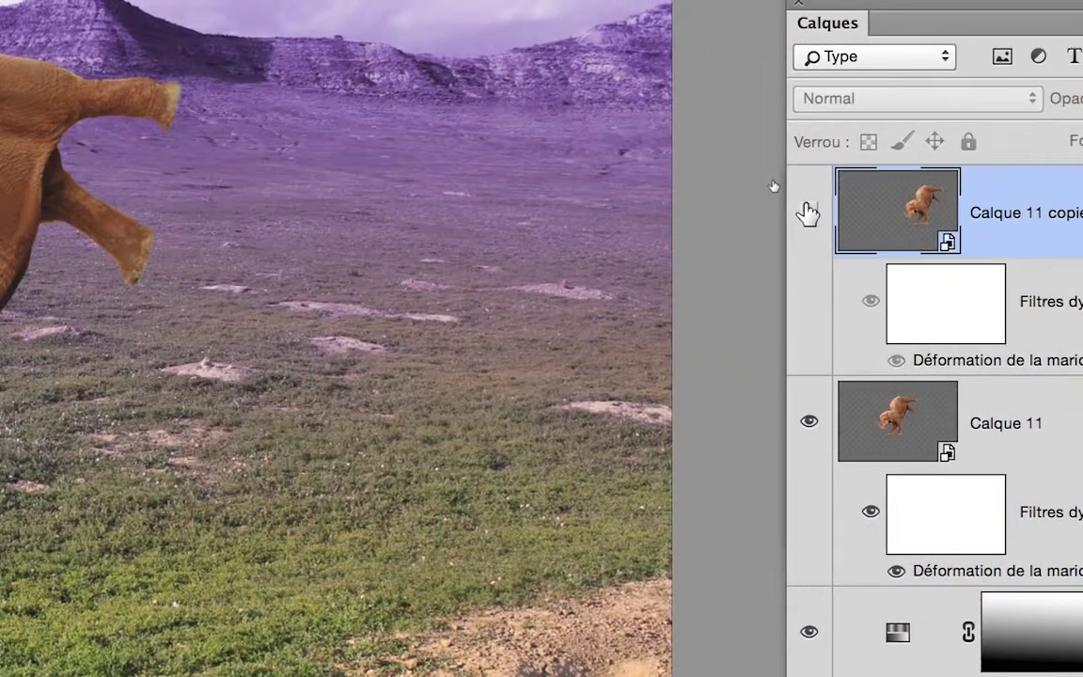
left_click(808, 214)
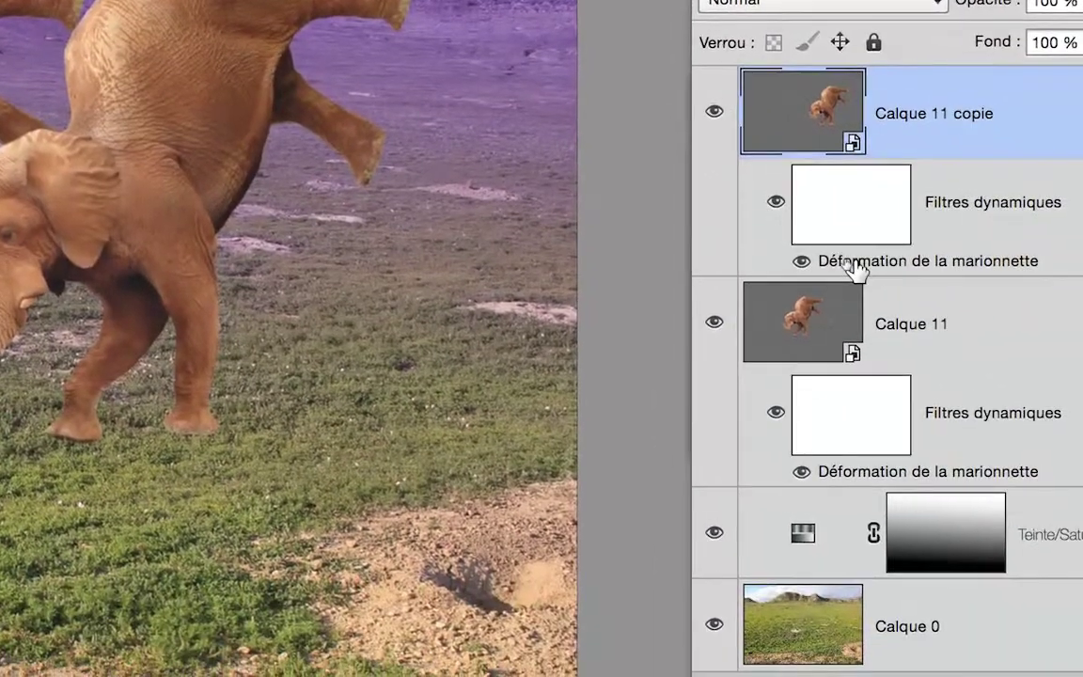
double_click(879, 280)
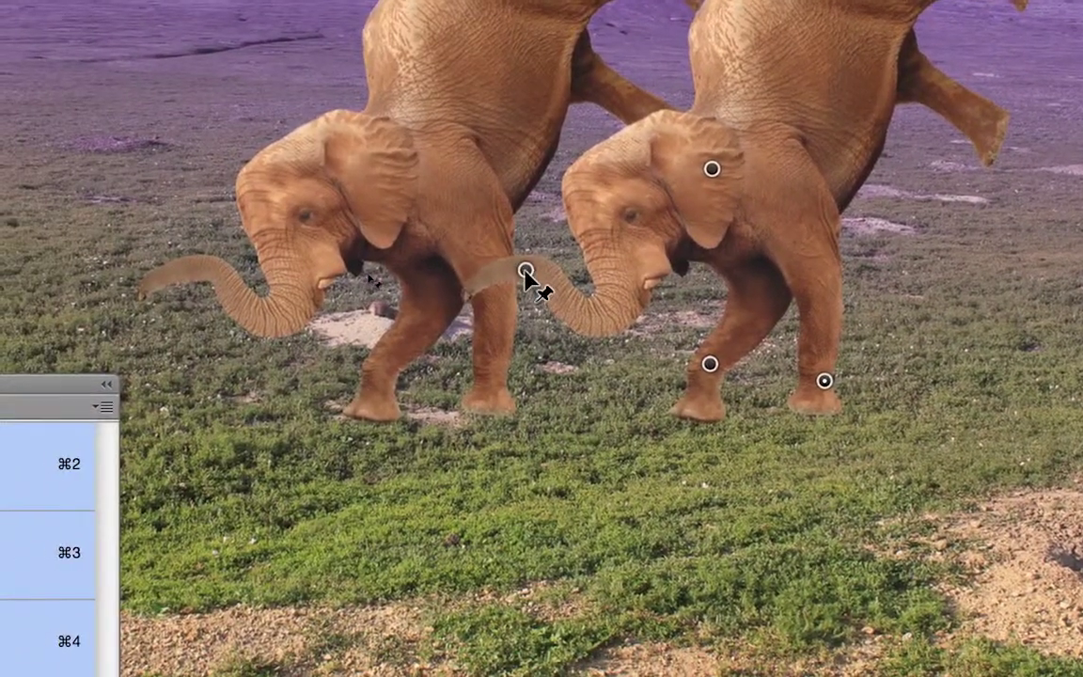
left_click_drag(525, 285, 519, 271)
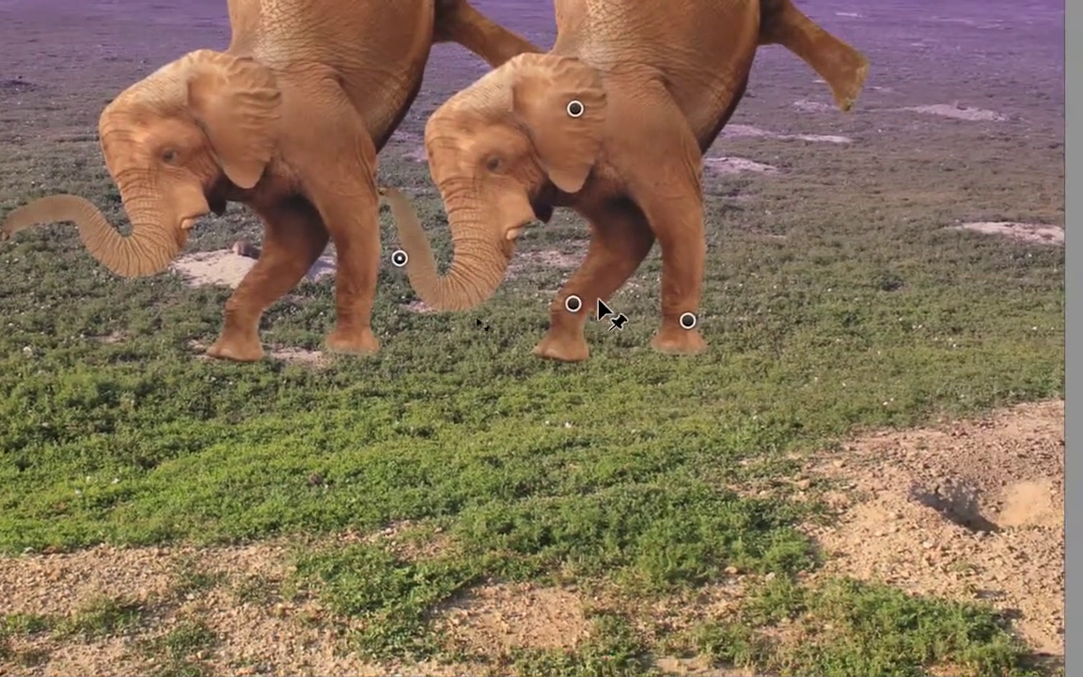
mouse_move(569, 306)
left_mouse_down()
mouse_move(627, 306)
mouse_move(616, 297)
left_mouse_up()
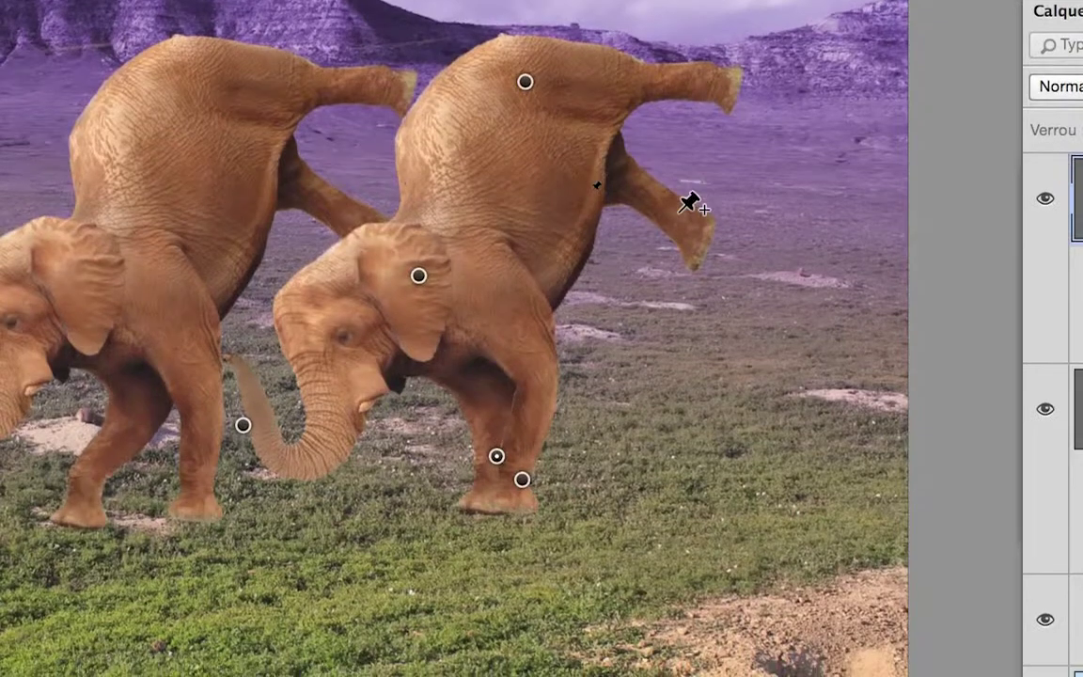
- Pin the hind legs, raise one straight up and swing the other sideways, then apply
left_click(677, 211)
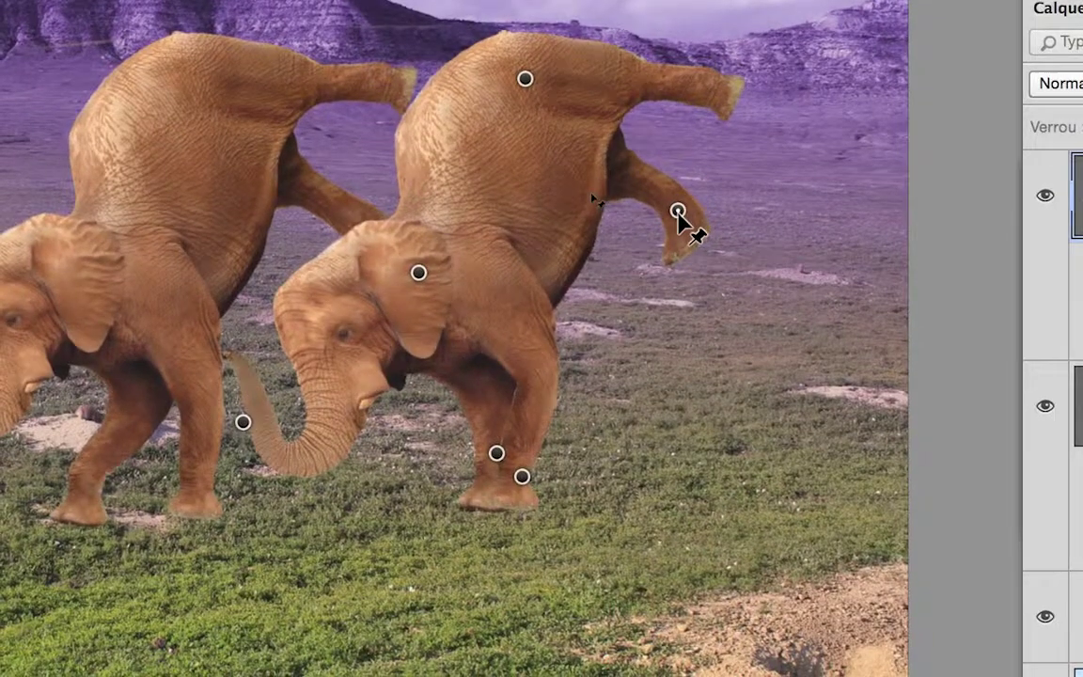
left_click_drag(678, 212, 686, 176)
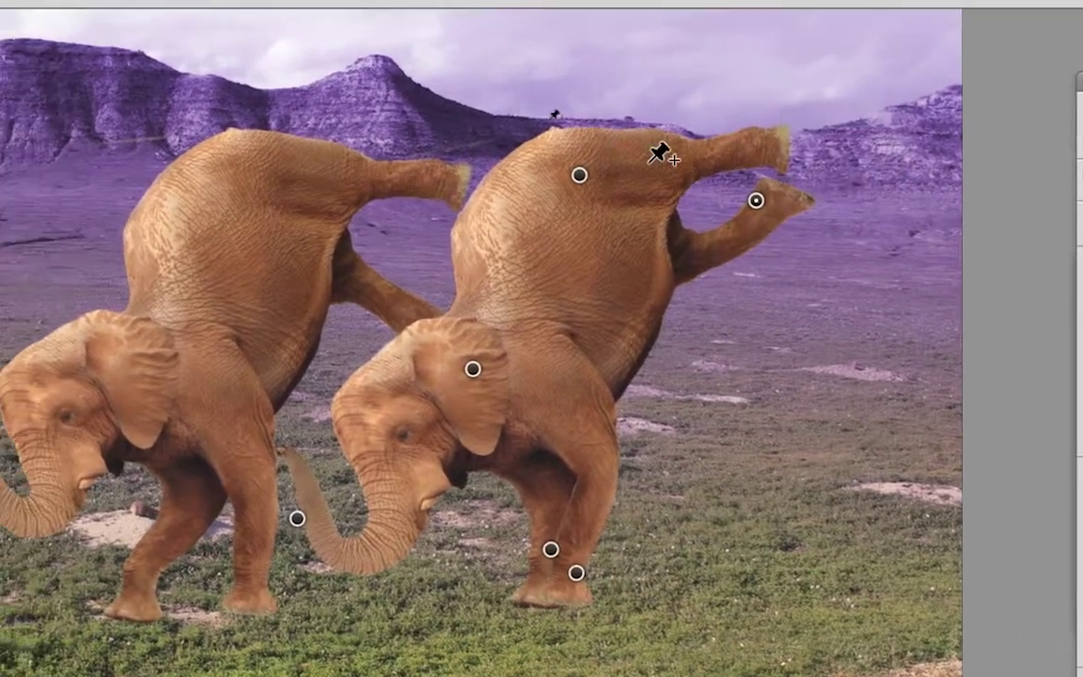
mouse_move(588, 125)
left_mouse_down()
mouse_move(518, 160)
mouse_move(457, 154)
left_mouse_up()
left_click_drag(606, 174, 592, 165)
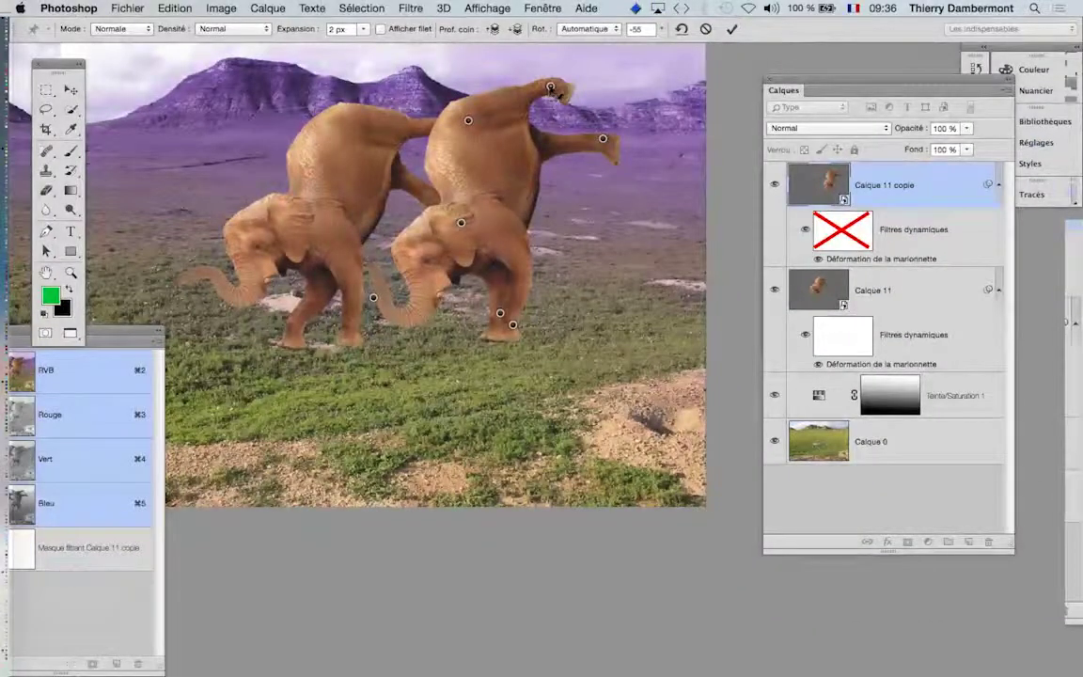
mouse_move(550, 88)
left_mouse_down()
mouse_move(531, 66)
mouse_move(536, 86)
left_mouse_up()
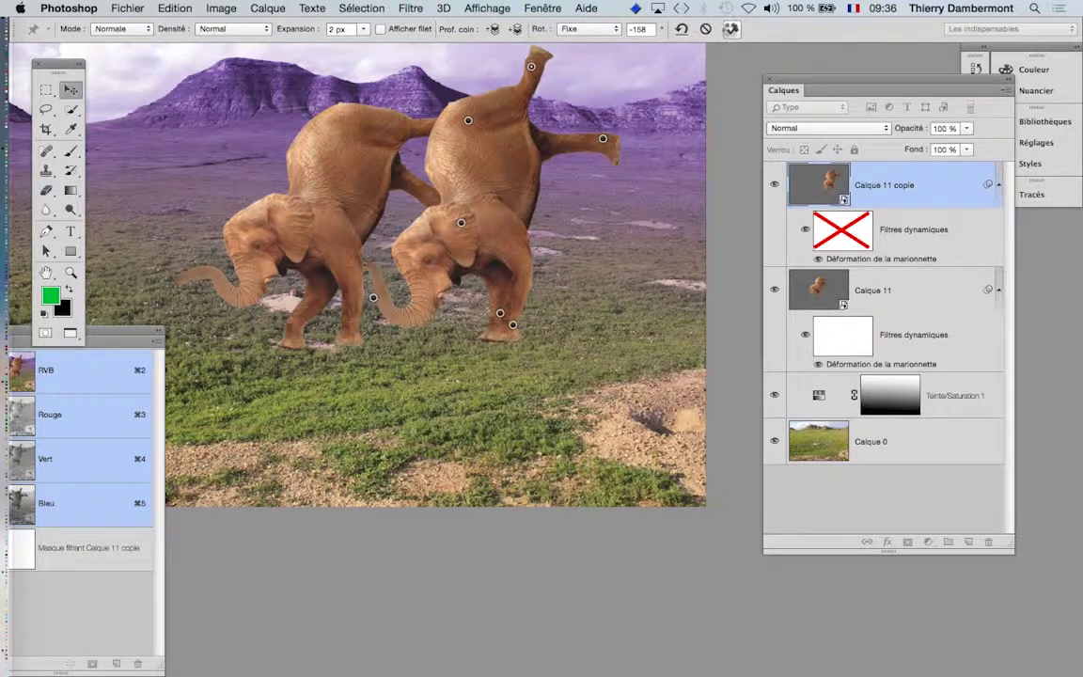
left_click(731, 29)
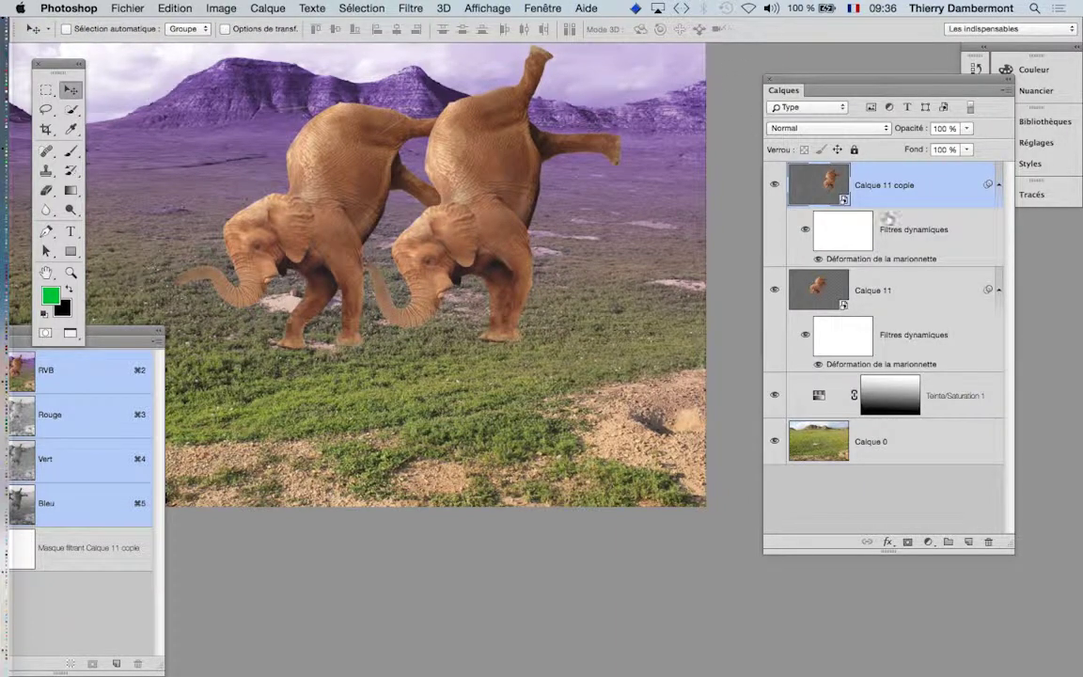
- Re-edit the puppet warp, shifting the head right and rotating the upper body, then apply
double_click(893, 257)
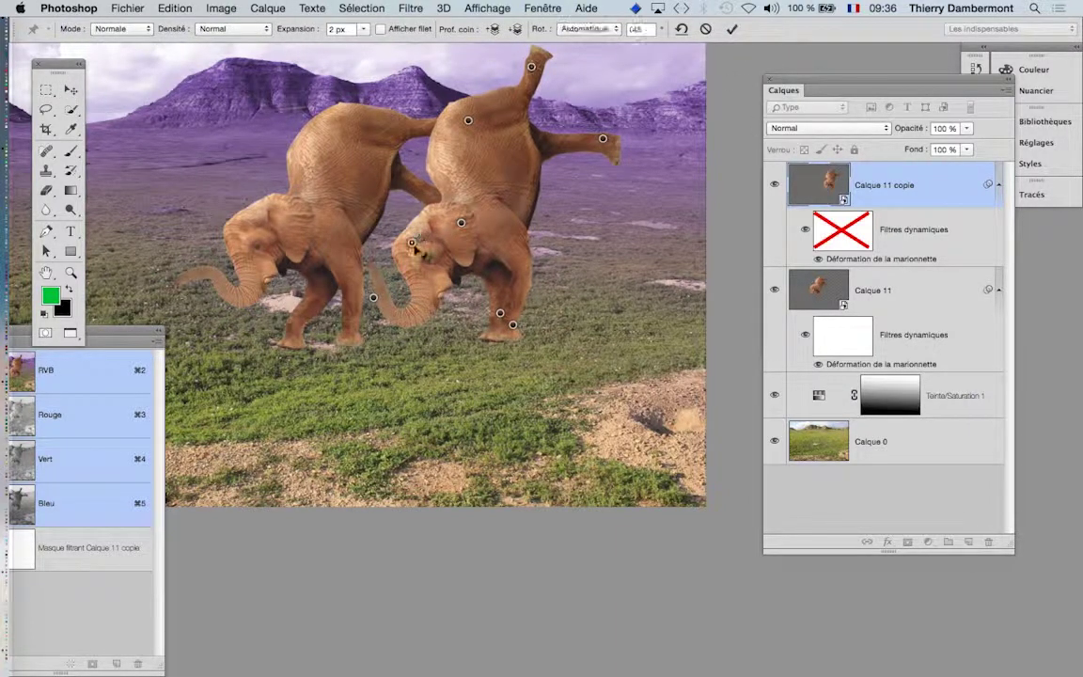
left_click_drag(412, 244, 435, 241)
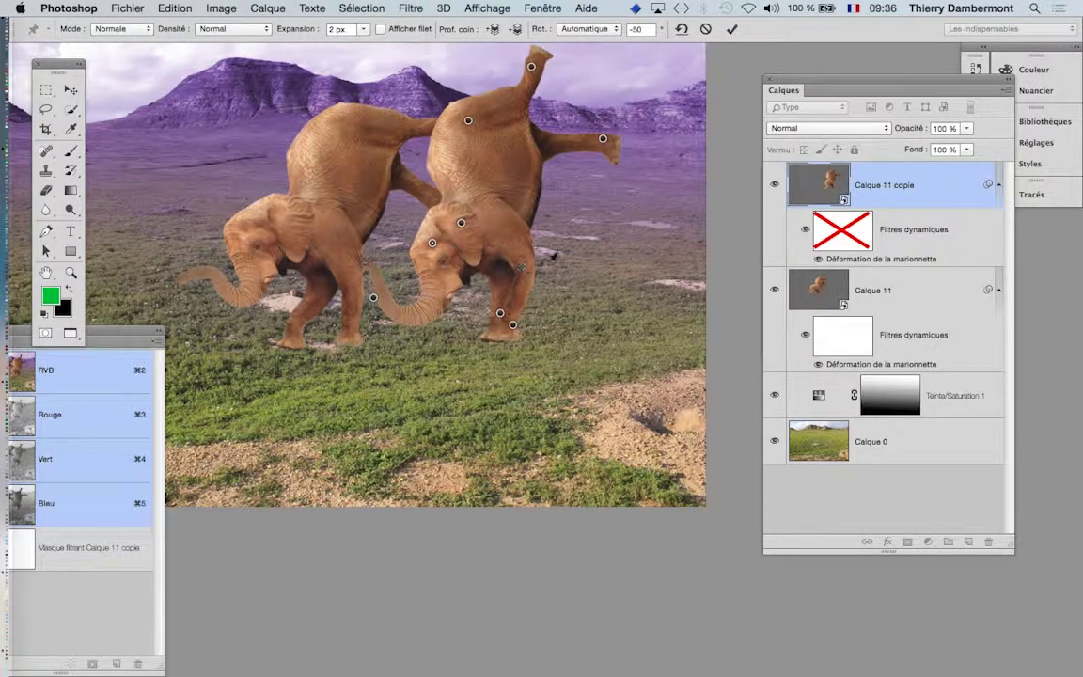
mouse_move(443, 154)
left_mouse_down()
mouse_move(458, 165)
mouse_move(423, 165)
left_mouse_up()
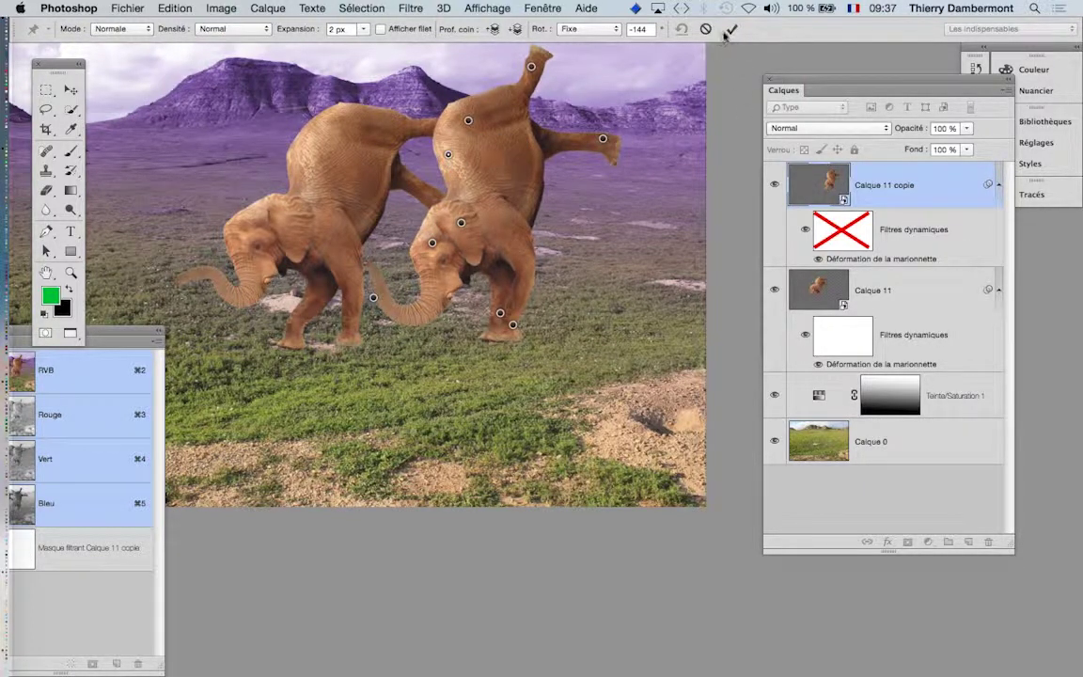
left_click(730, 29)
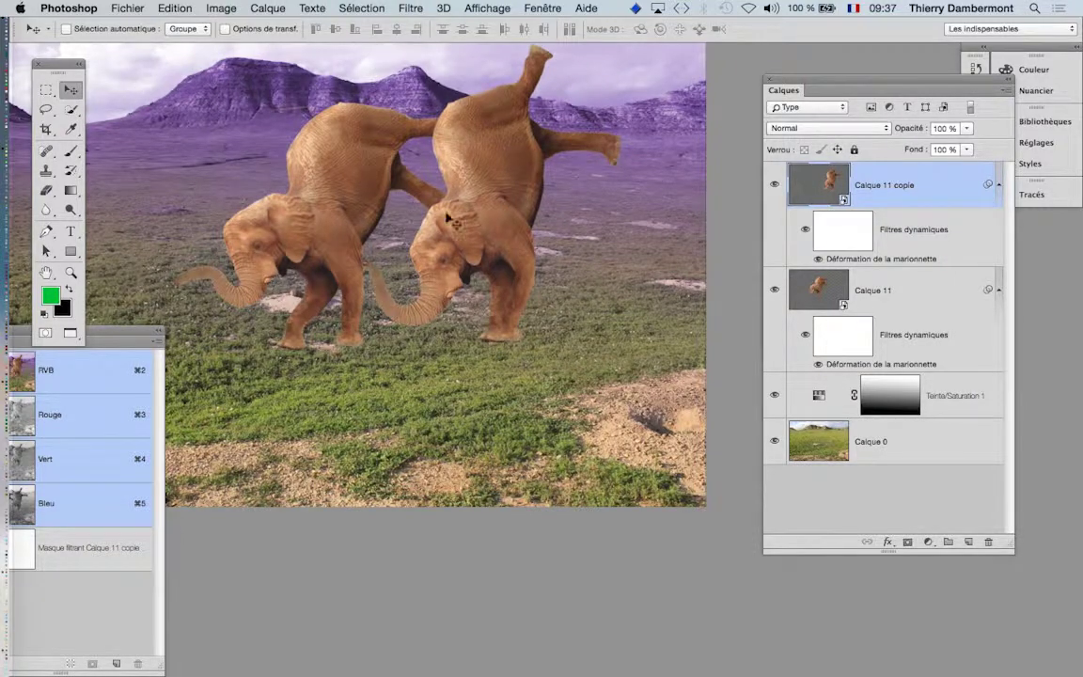
- Shift the right handstand elephant rightward, fine-tuning its spot with several drags
left_click_drag(447, 218, 493, 223)
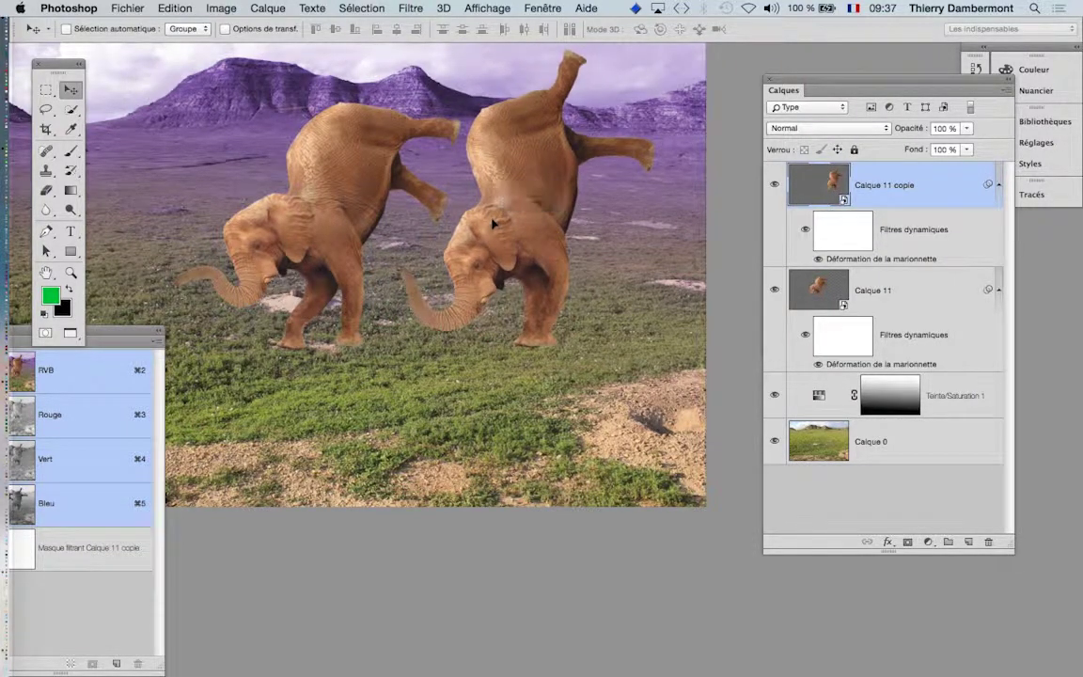
mouse_move(517, 222)
left_mouse_down()
mouse_move(569, 224)
mouse_move(517, 224)
left_mouse_up()
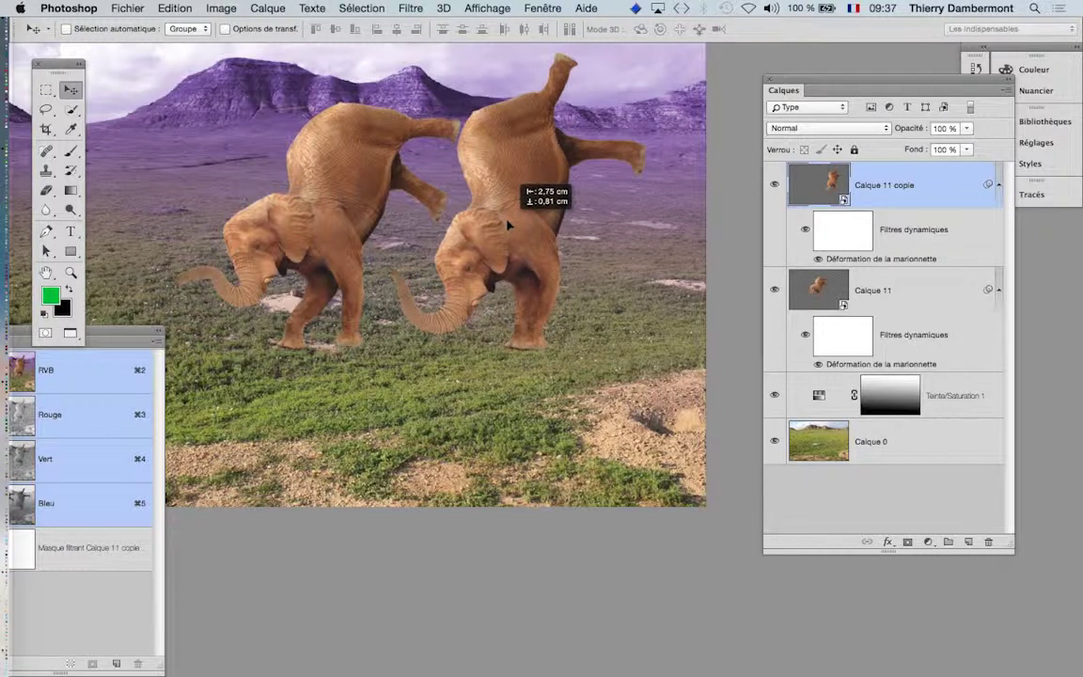
left_click_drag(516, 224, 509, 222)
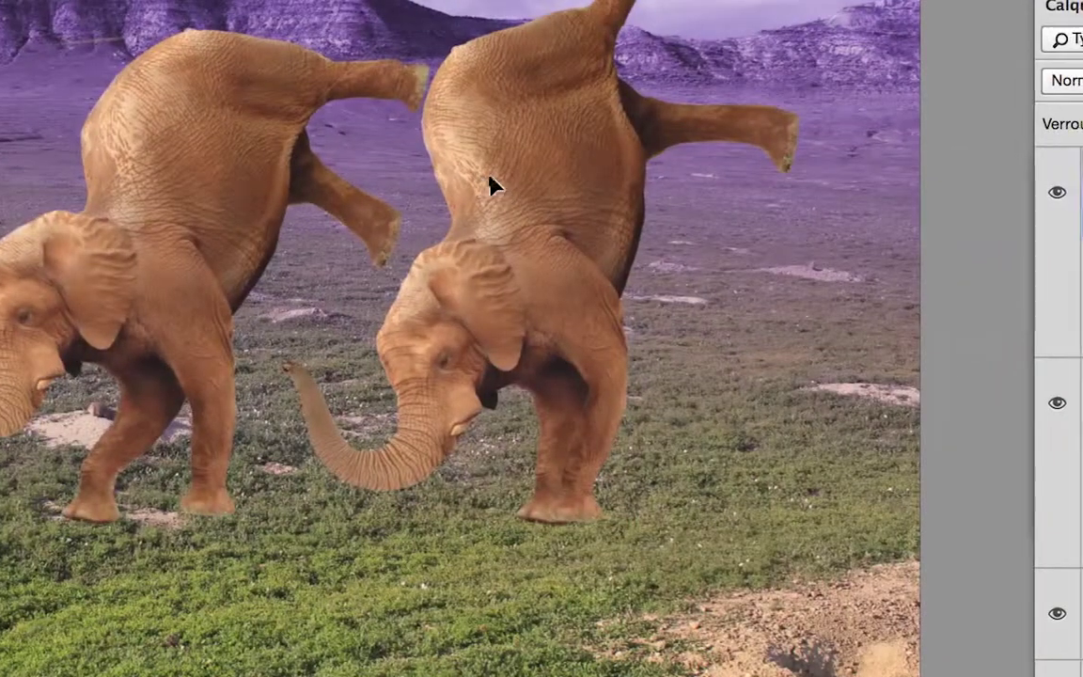
left_click_drag(486, 181, 544, 191)
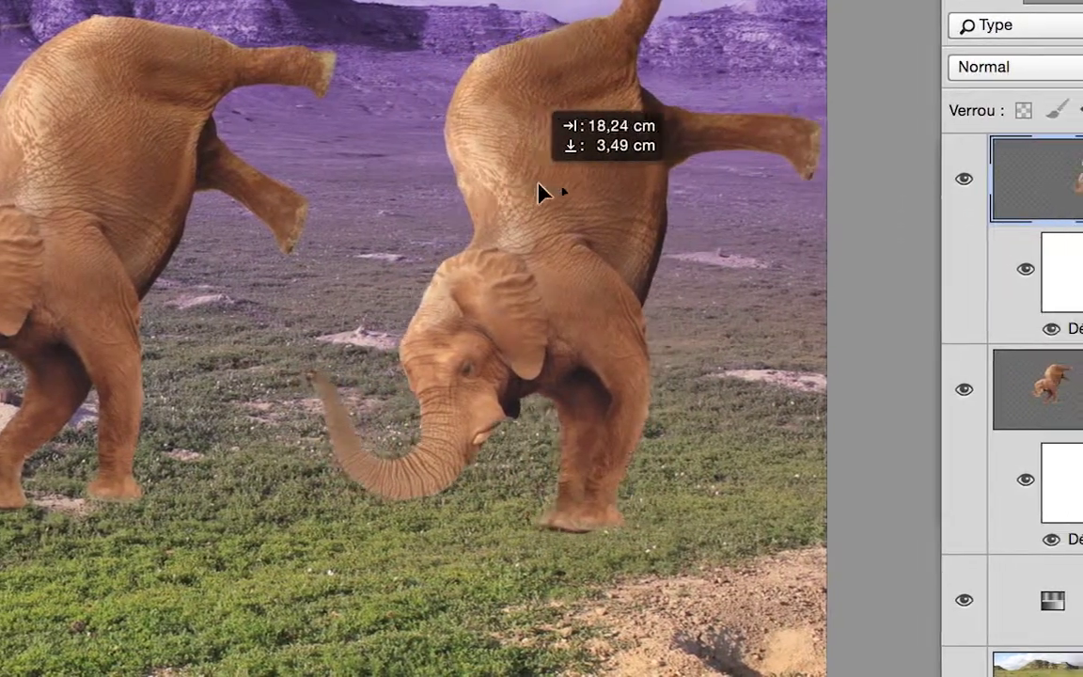
left_click_drag(544, 191, 499, 192)
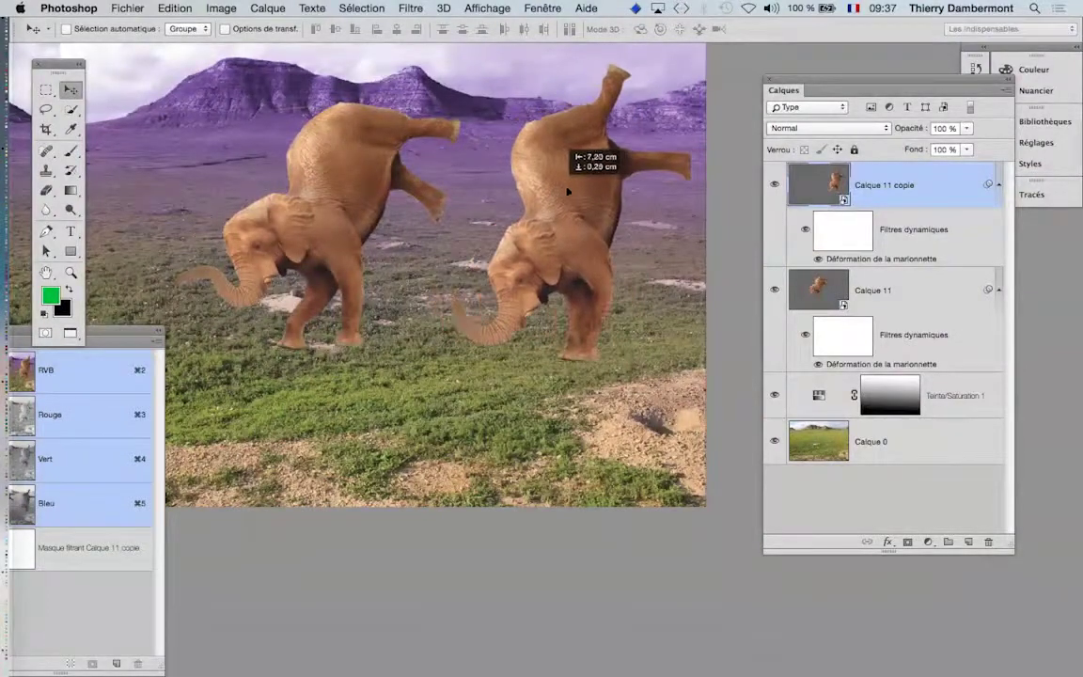
- Move the right elephant back left beside the original, then pan the standing elephant document
left_click_drag(577, 190, 569, 188)
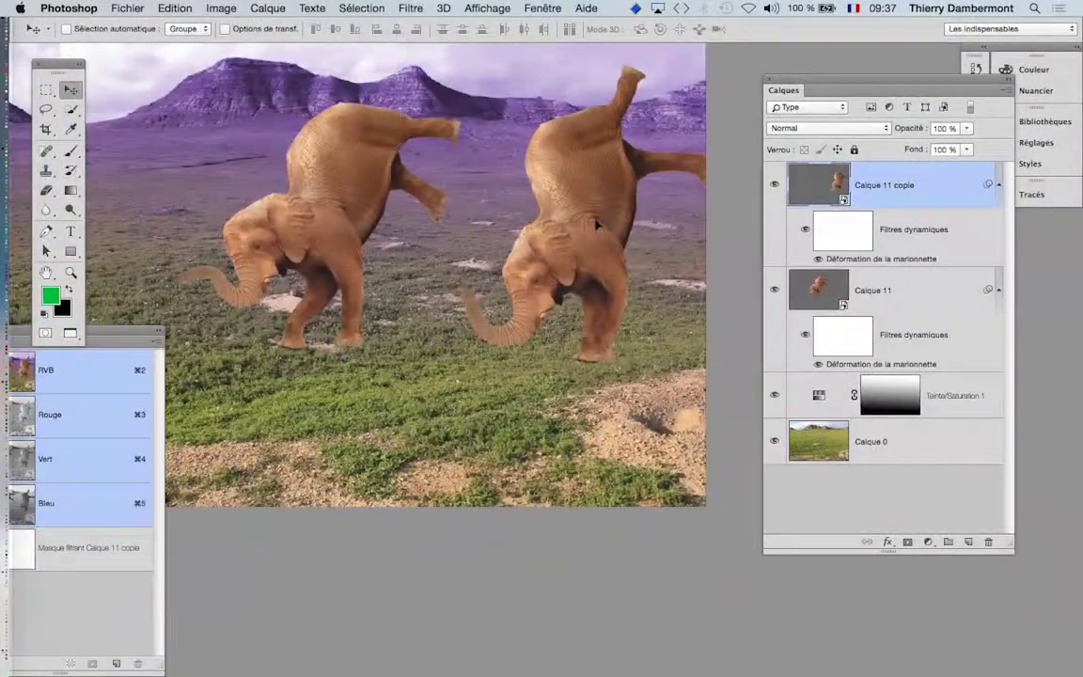
left_click_drag(597, 224, 554, 220)
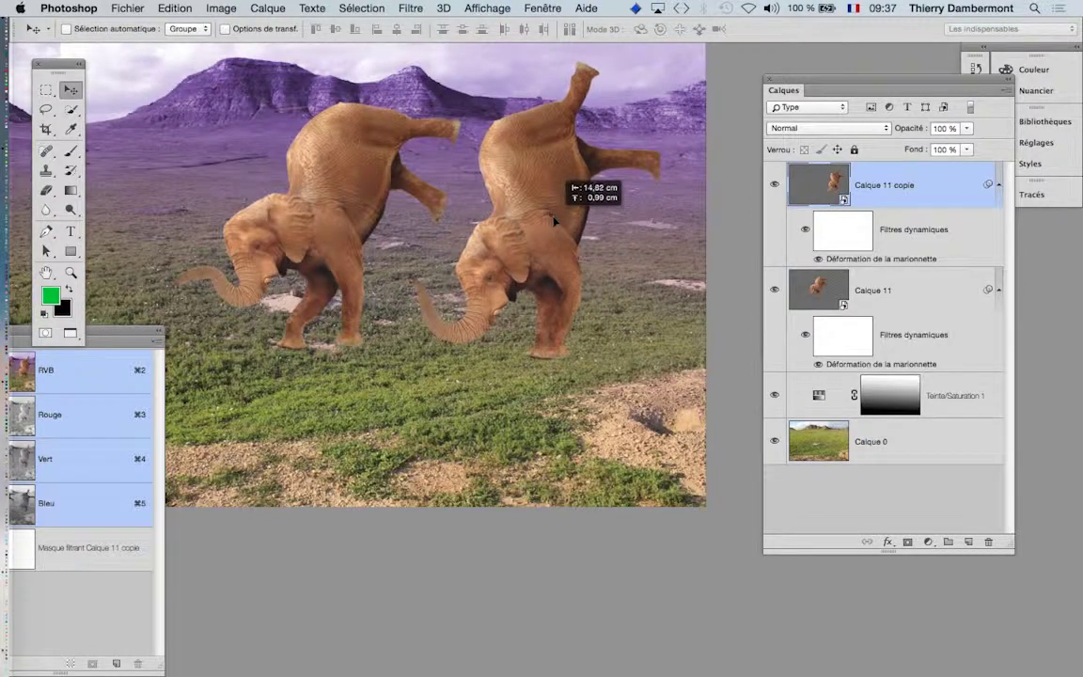
left_click_drag(554, 220, 554, 220)
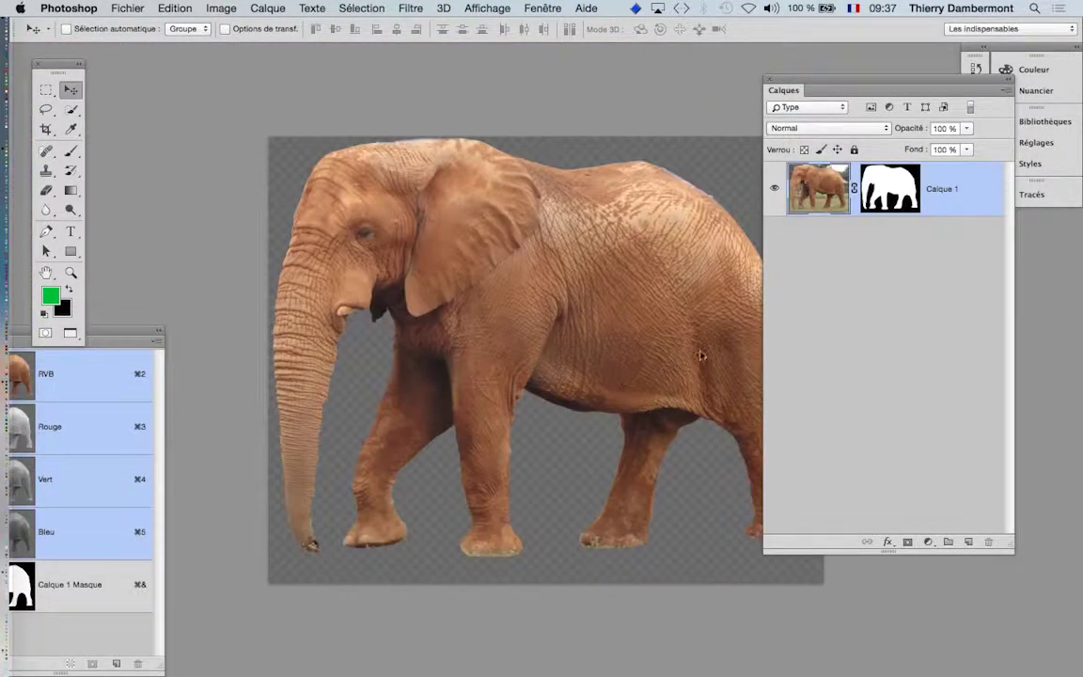
left_click_drag(493, 320, 487, 279)
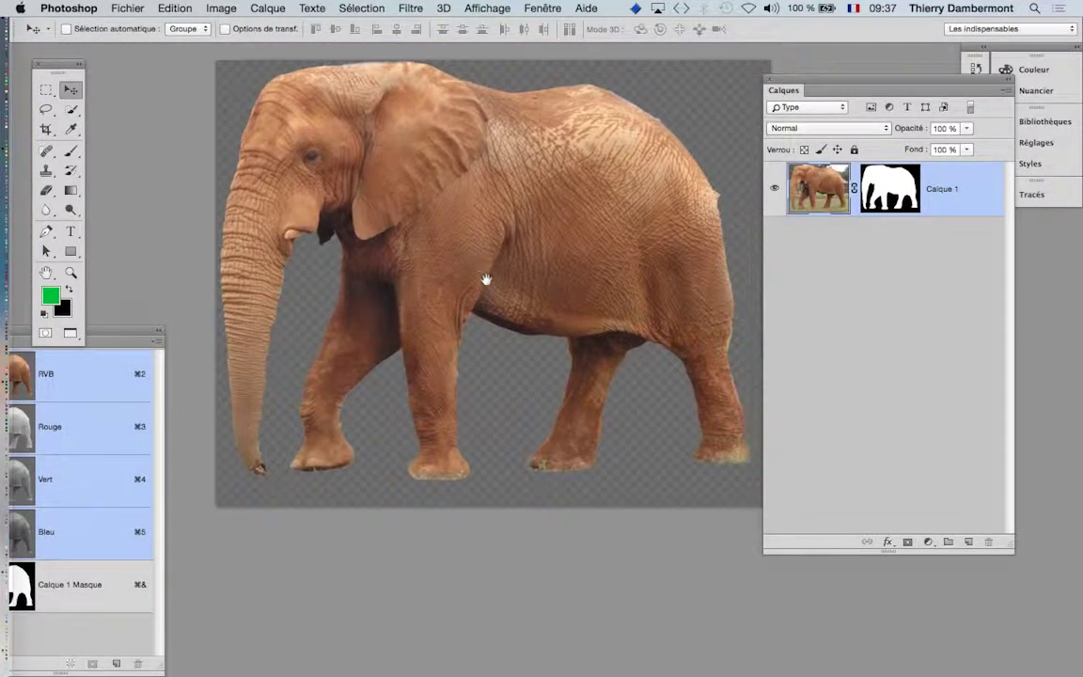
- View the standing elephant's layer mask alone, set the Brush to size 85, and return to RGB
left_click_drag(394, 249, 391, 264)
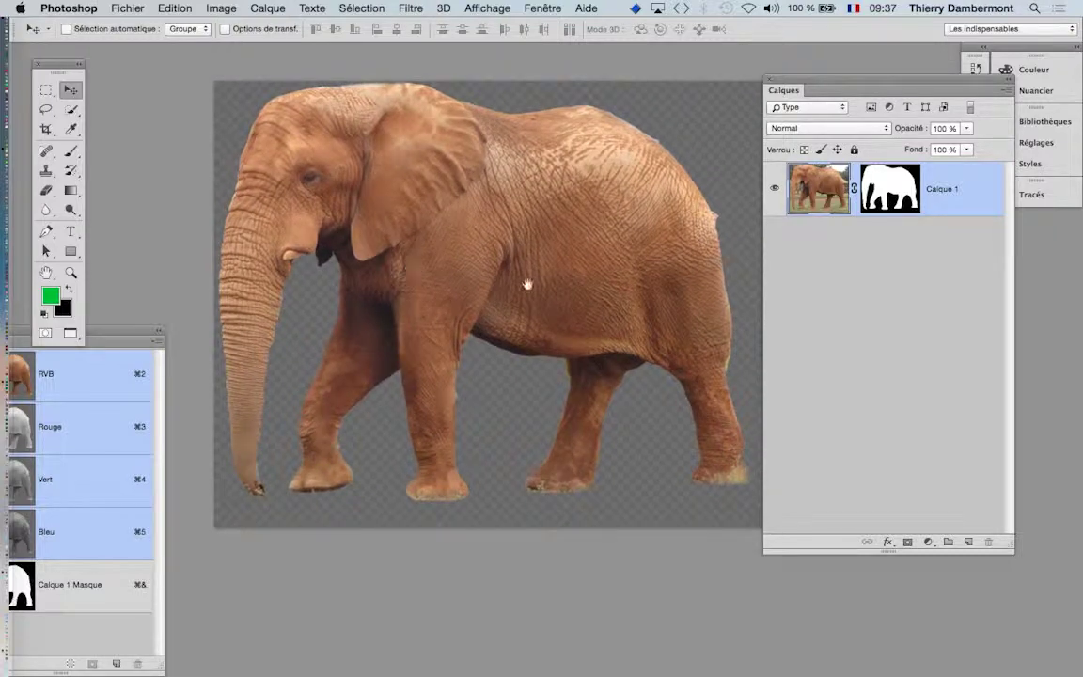
left_click(888, 200, "alt")
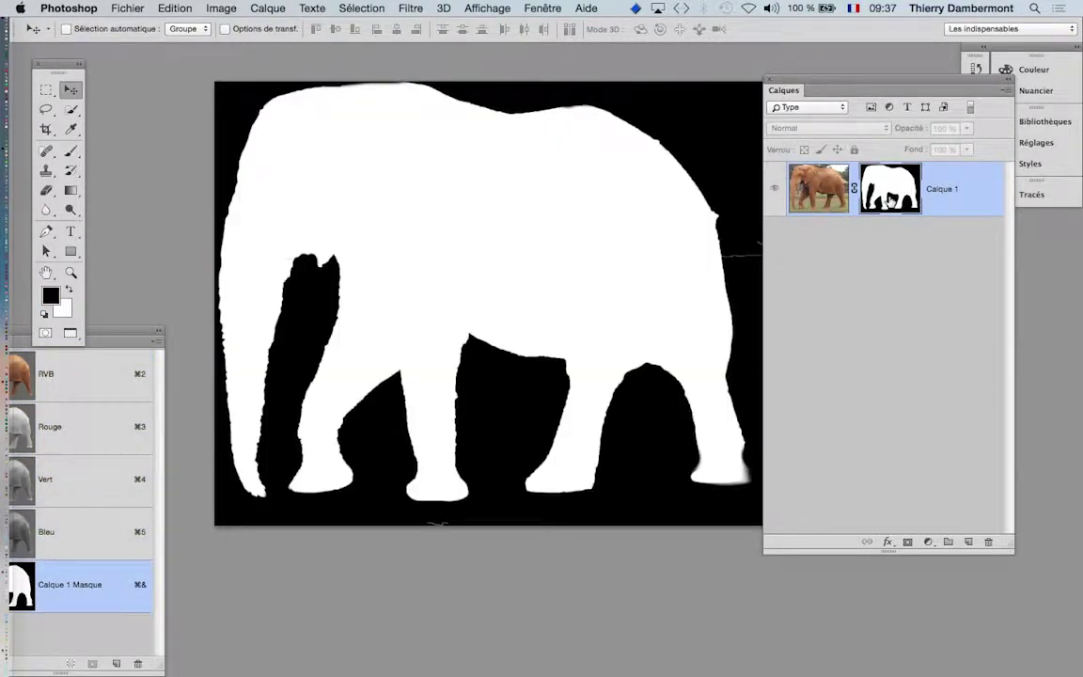
scroll(689, 233, "down", 1)
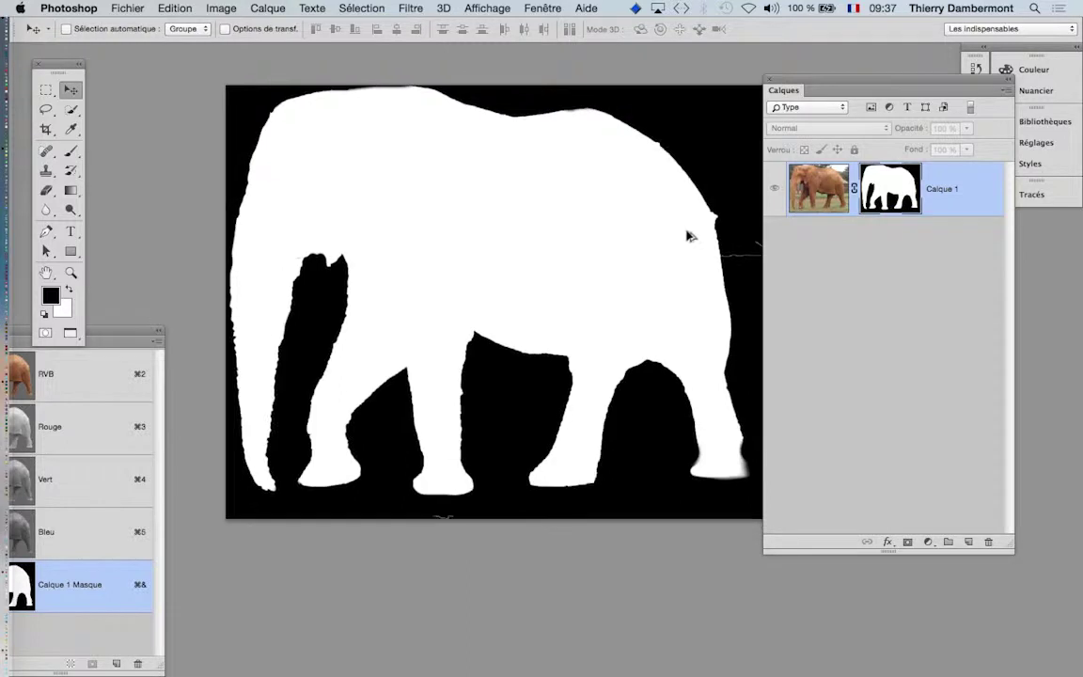
scroll(688, 237, "down", 1)
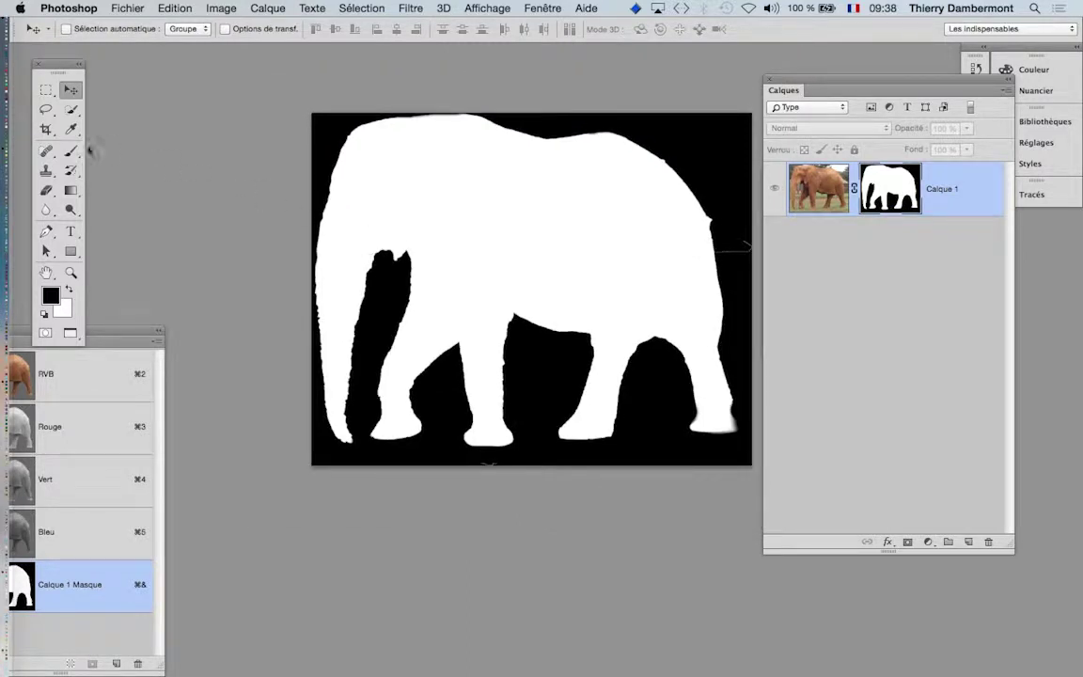
left_click(71, 151)
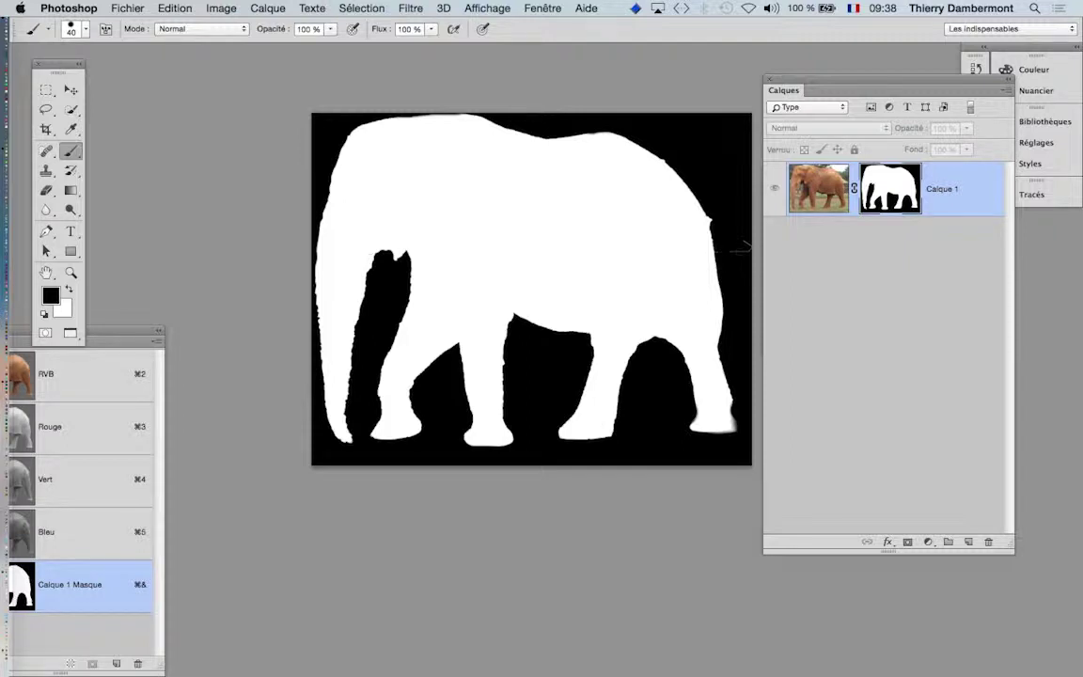
left_click_drag(682, 136, 700, 136)
left_click(890, 193, "alt")
- Save and close the standing elephant document
left_click(128, 8)
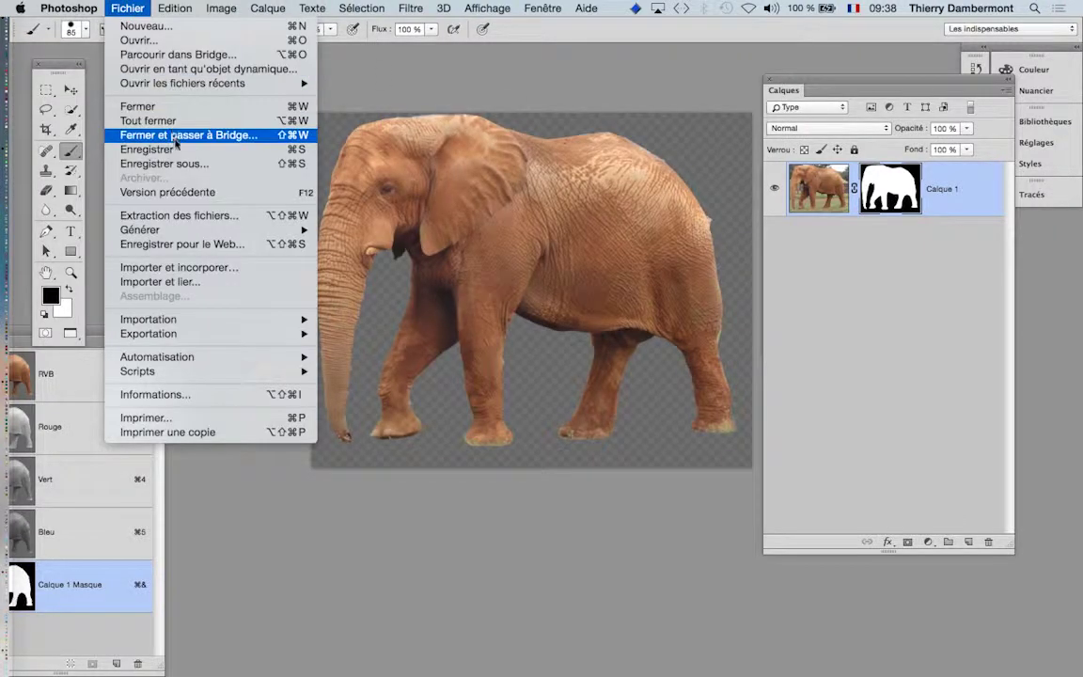
left_click(171, 148)
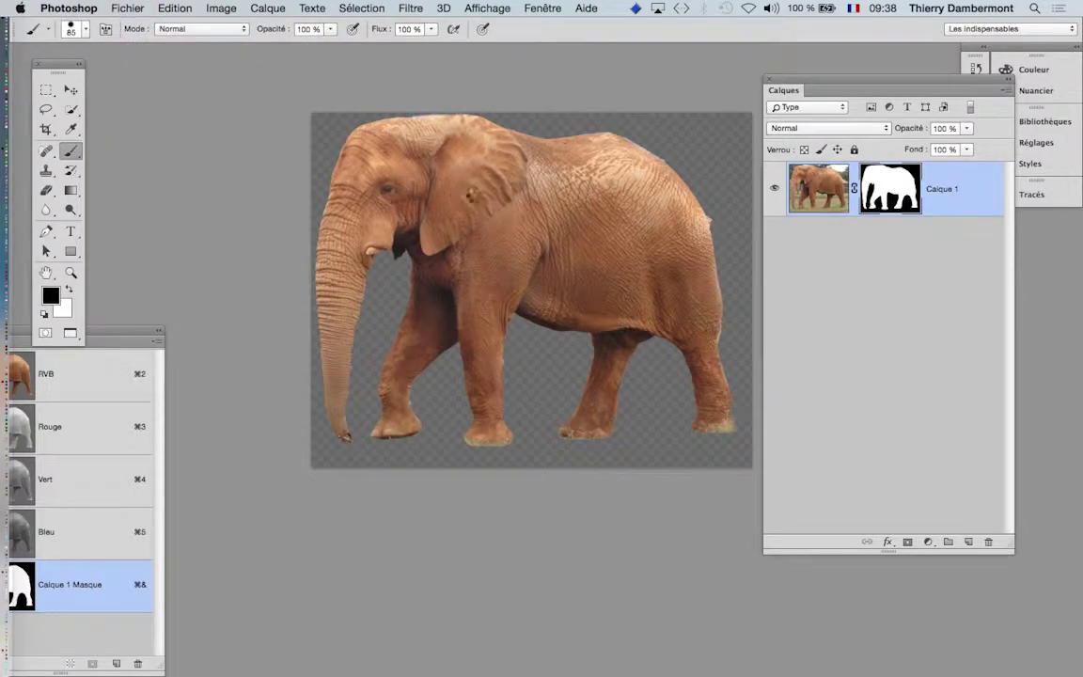
key("super+w")
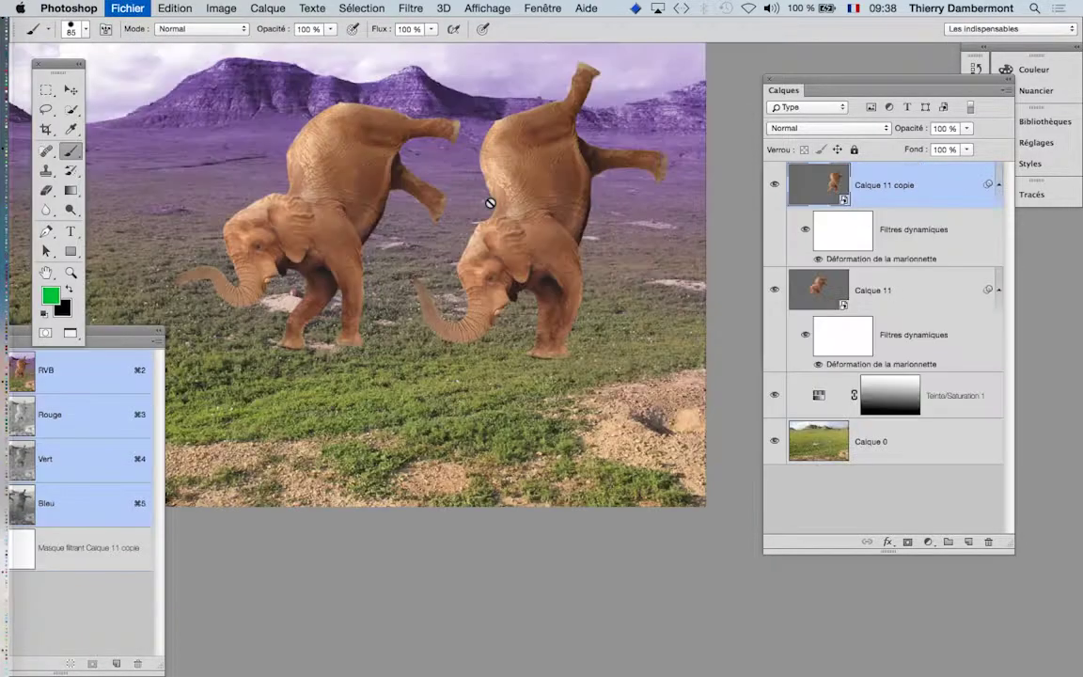
- Zoom in, move Calque 11 copie slightly left, and zoom back out
scroll(472, 133, "up", 3)
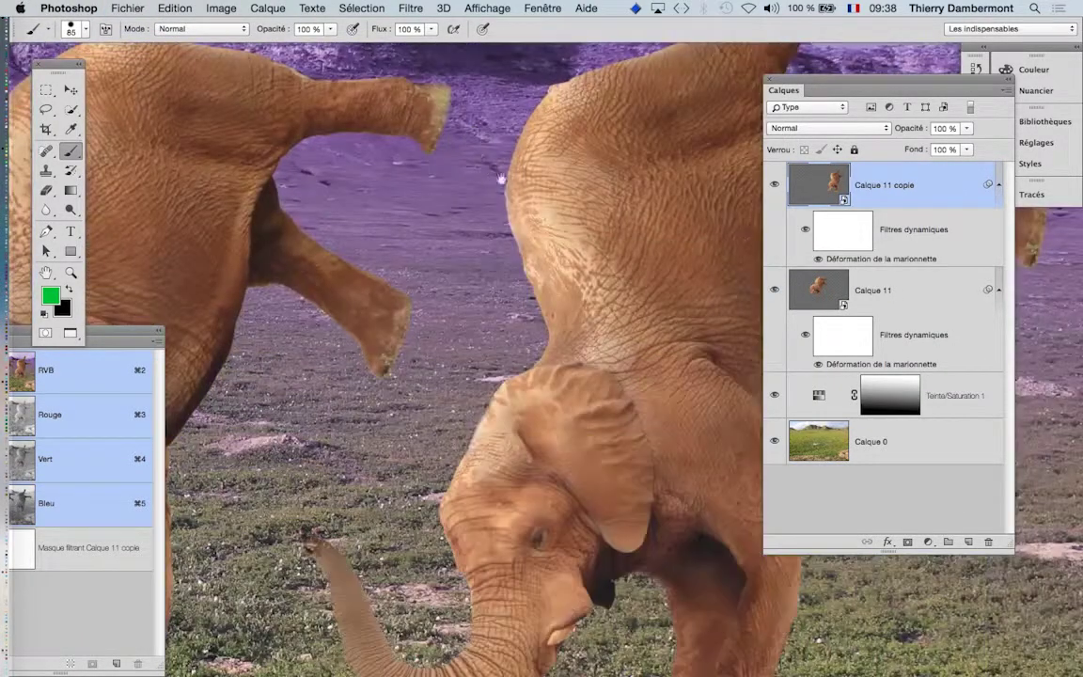
mouse_move(546, 235)
left_mouse_down()
mouse_move(549, 290)
mouse_move(479, 272)
left_mouse_up()
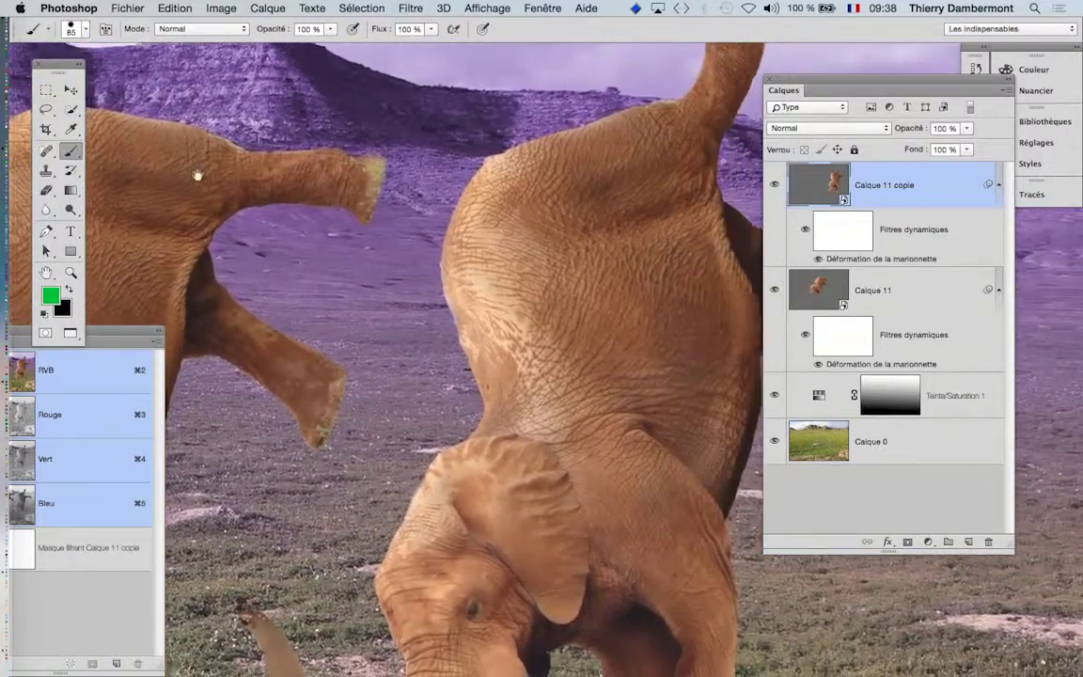
left_click(74, 94)
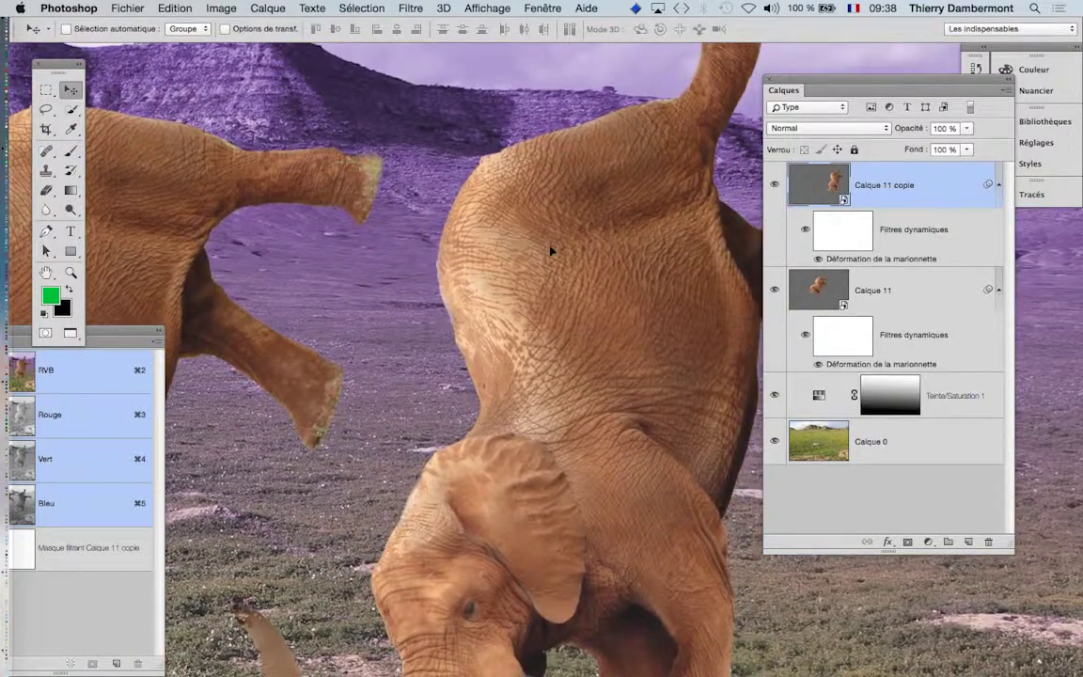
left_click_drag(551, 250, 500, 239)
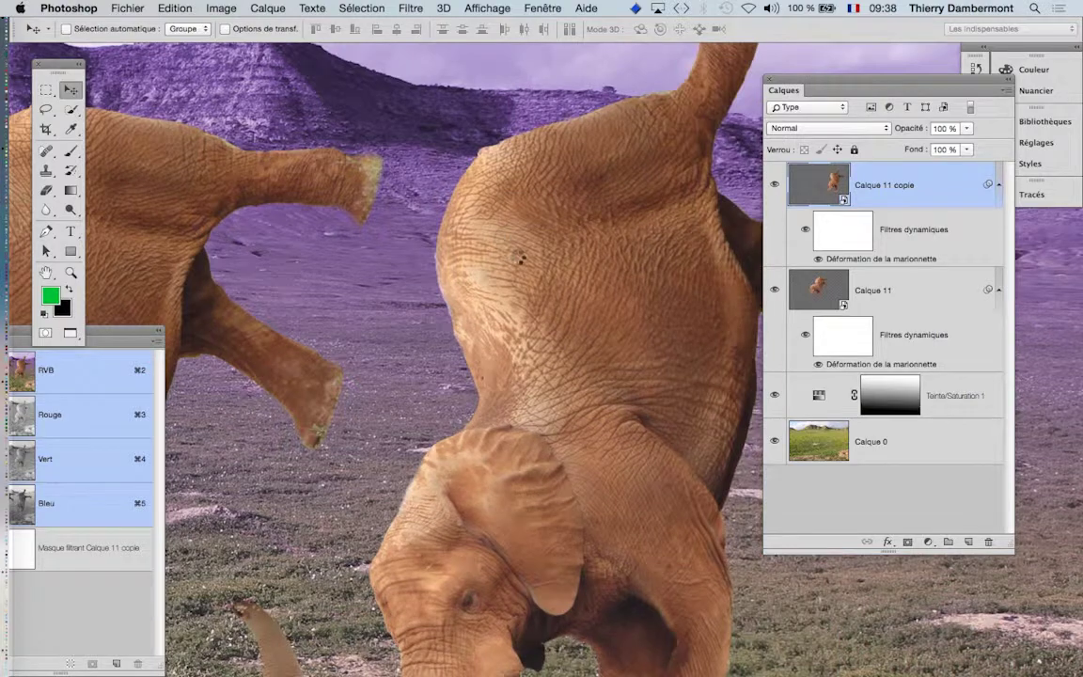
scroll(520, 257, "down", 2)
scroll(520, 256, "down", 2)
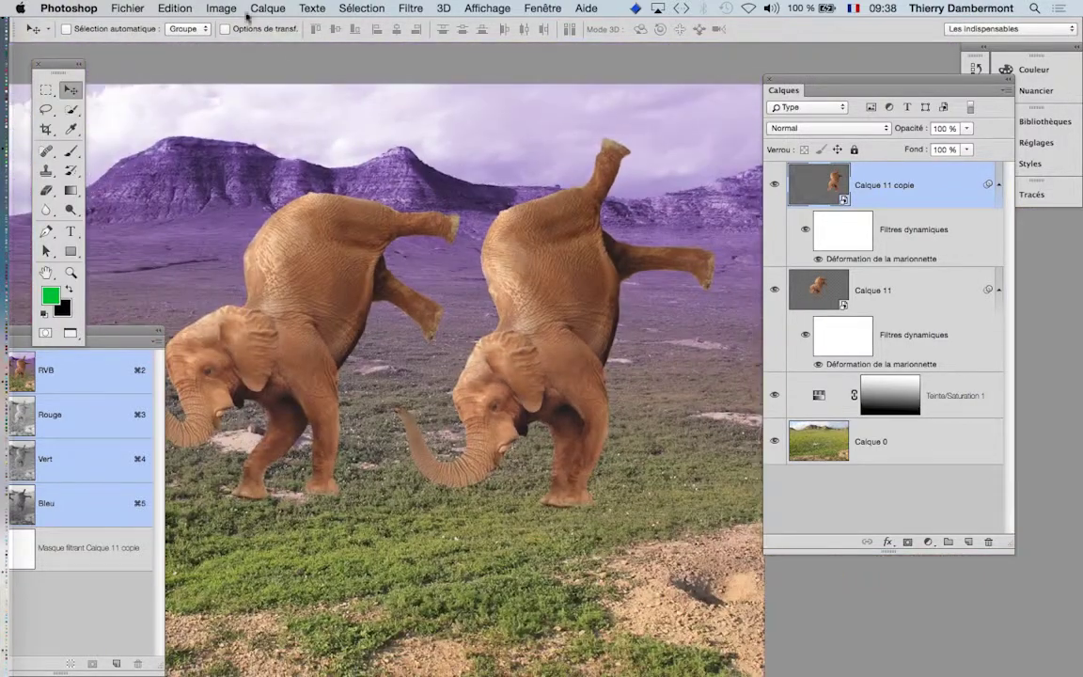
- Save As a PSD in quatrieme jour with an edited name, accepting the Photoshop format options
left_click(130, 7)
left_click(193, 146)
left_click(585, 61)
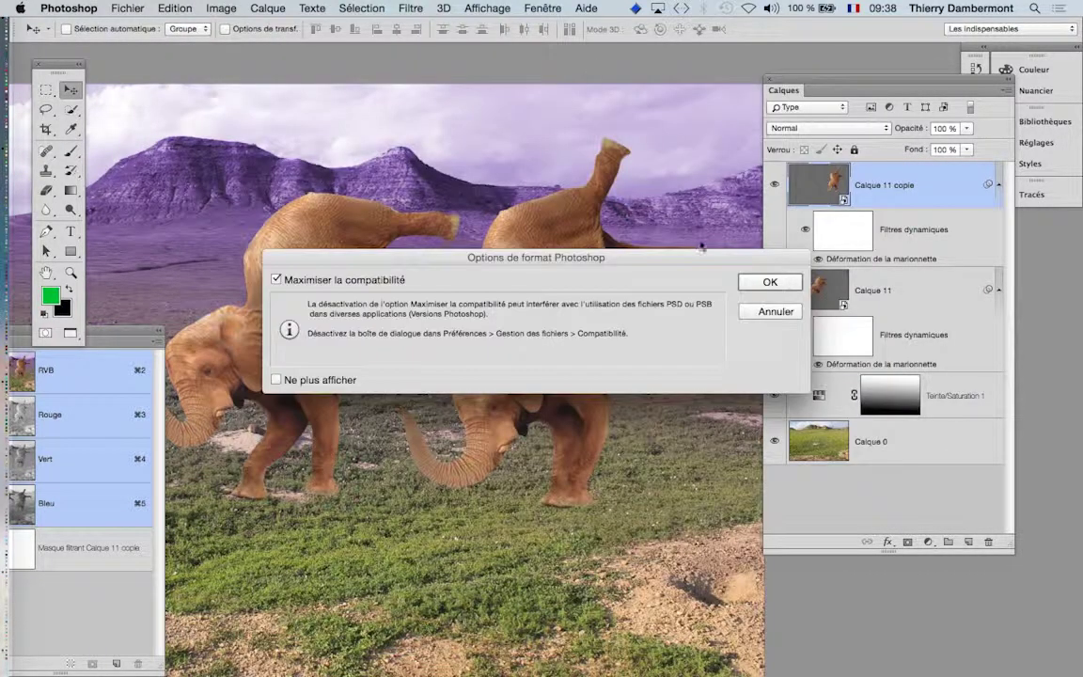
left_click(771, 282)
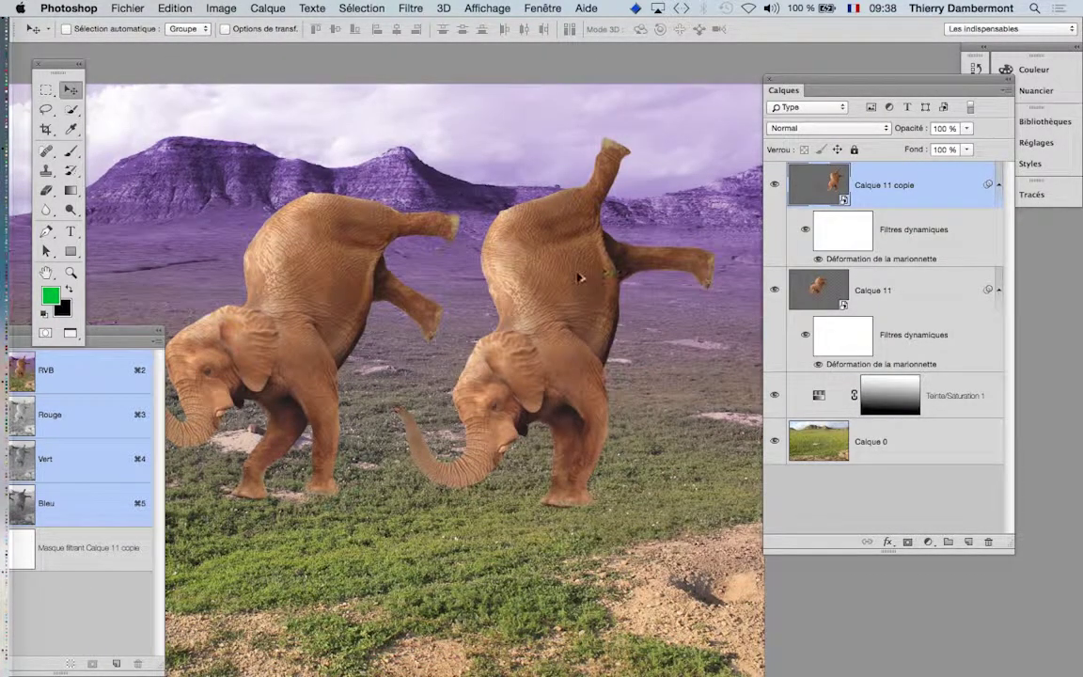
scroll(564, 278, "down", 1)
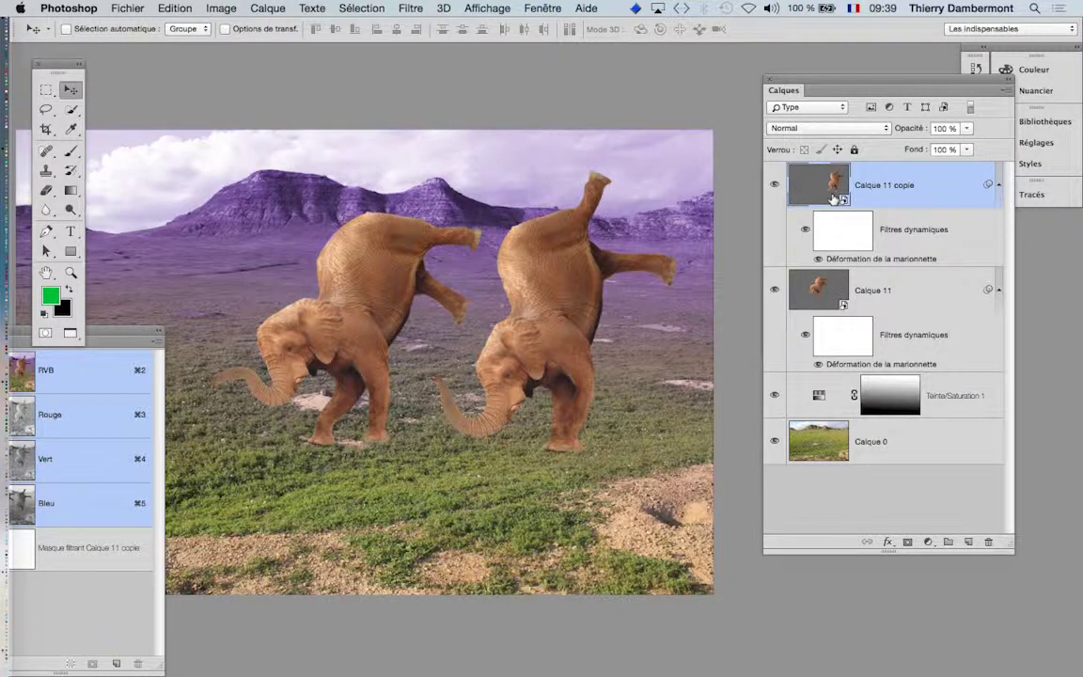
- Select Calque 11 and open its smart object to show the masked standing elephant
key("super")
left_click(825, 297)
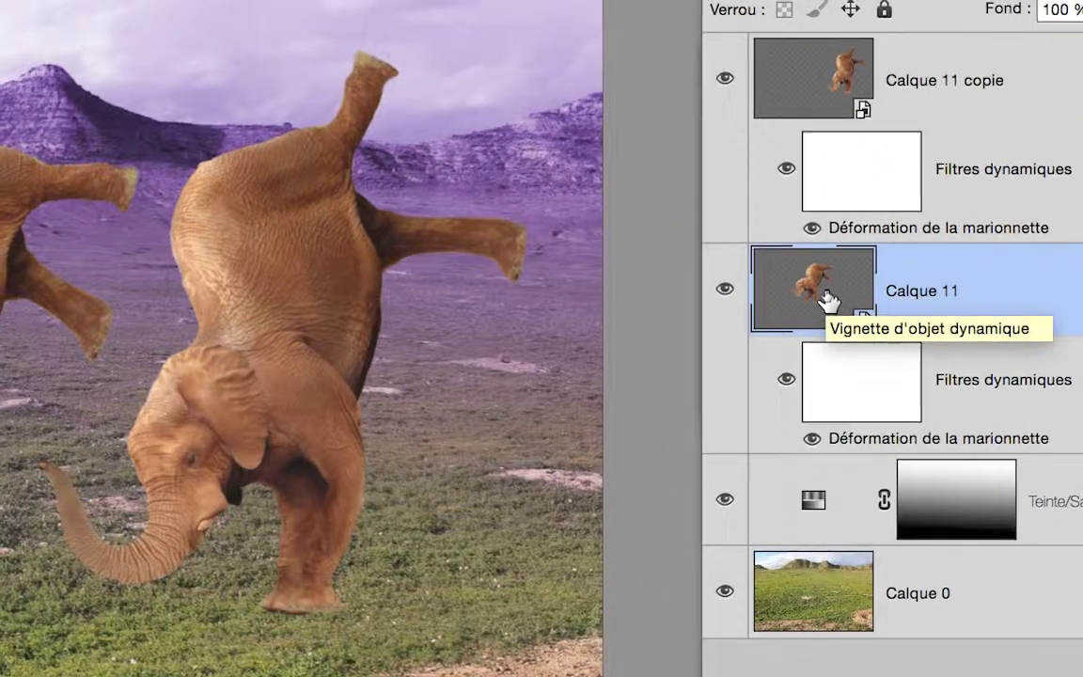
double_click(825, 297)
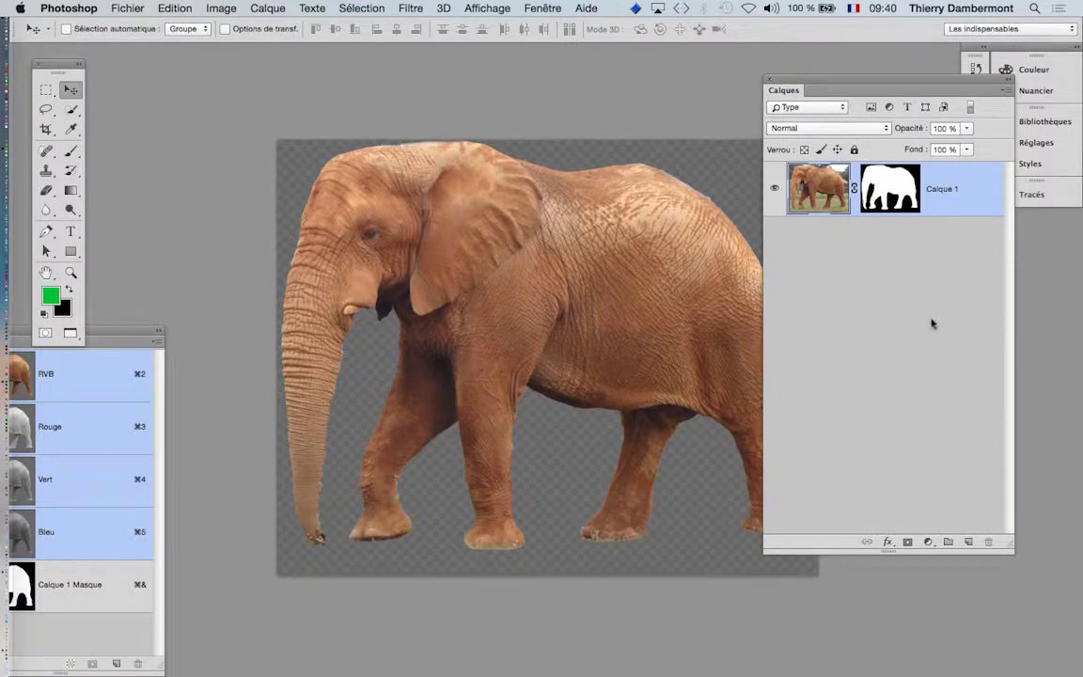
scroll(686, 293, "right", 3)
scroll(631, 312, "down", 2)
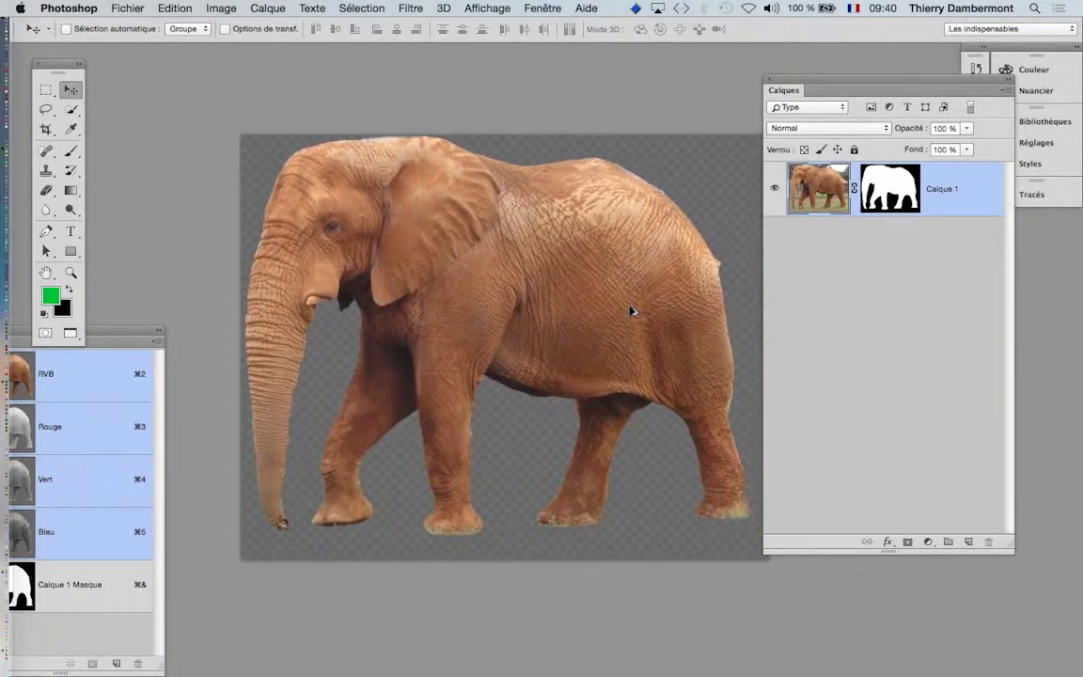
scroll(633, 311, "down", 1)
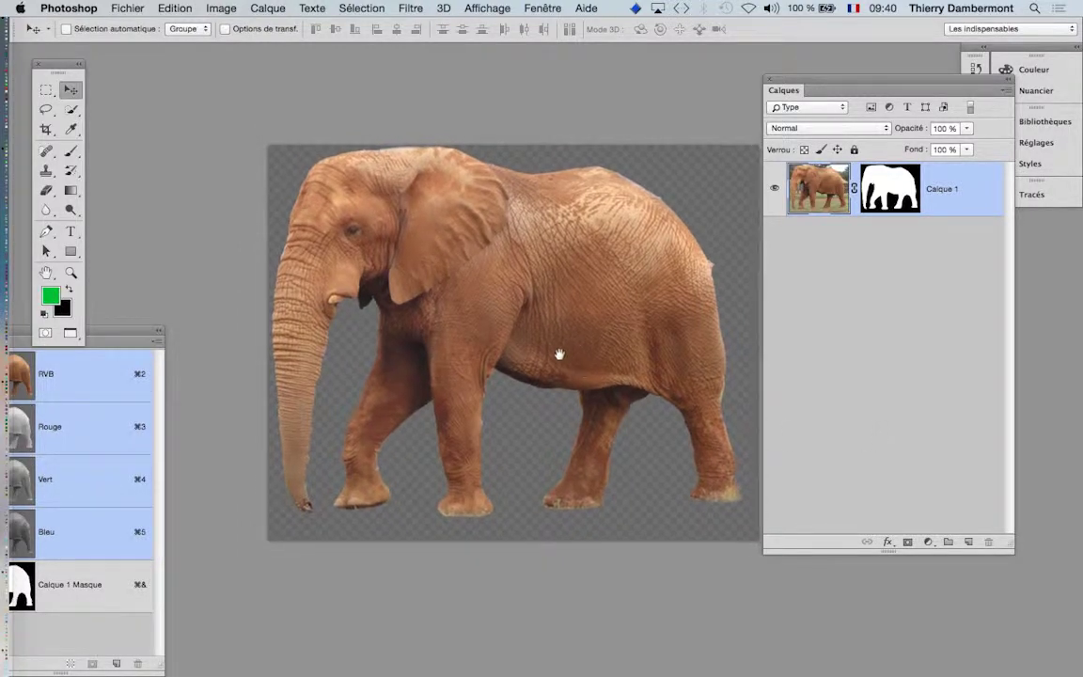
scroll(564, 355, "right", 3)
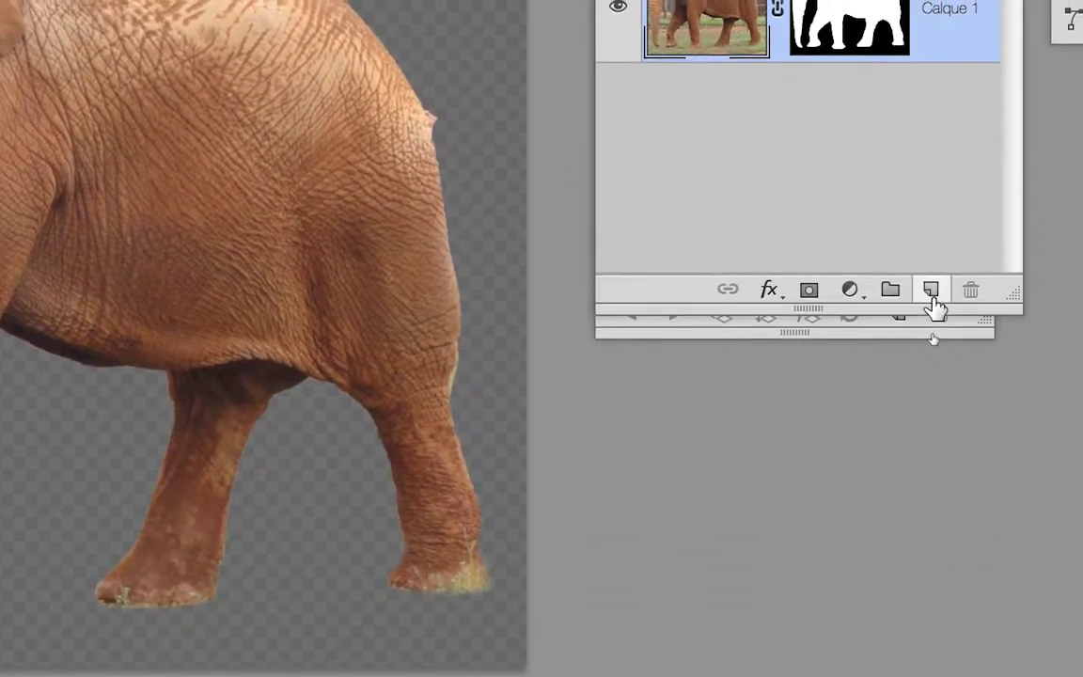
- Add Calque 2, set a 164 px brush, and paint a green stroke down the elephant
left_click(937, 368)
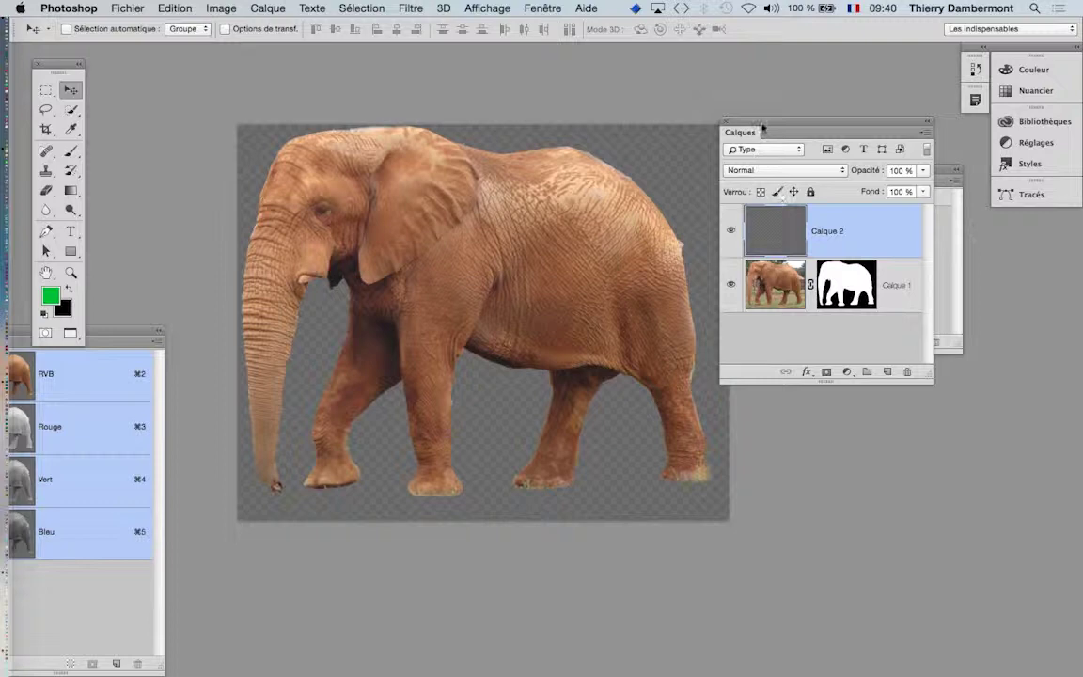
left_click_drag(763, 132, 831, 118)
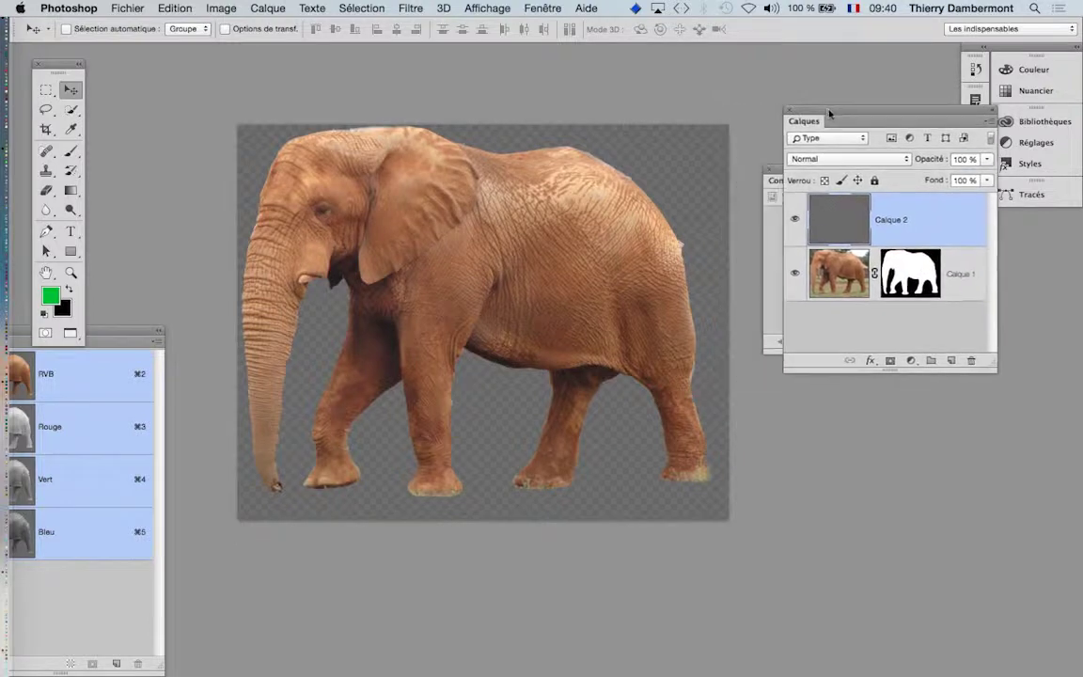
left_click(71, 150)
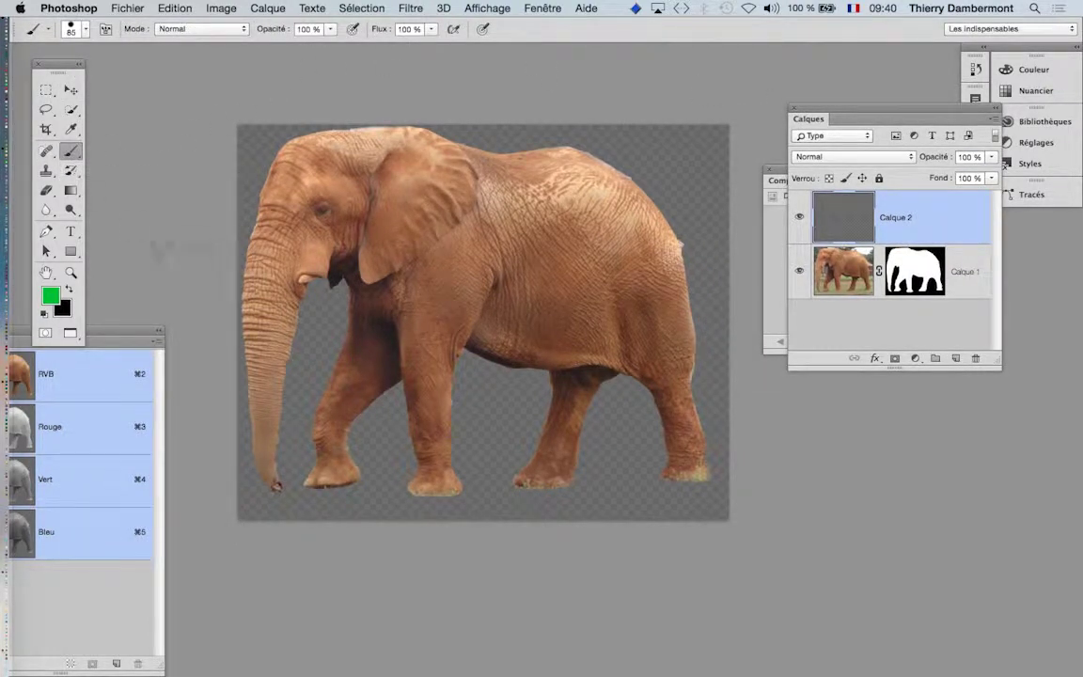
left_click_drag(58, 64, 240, 72)
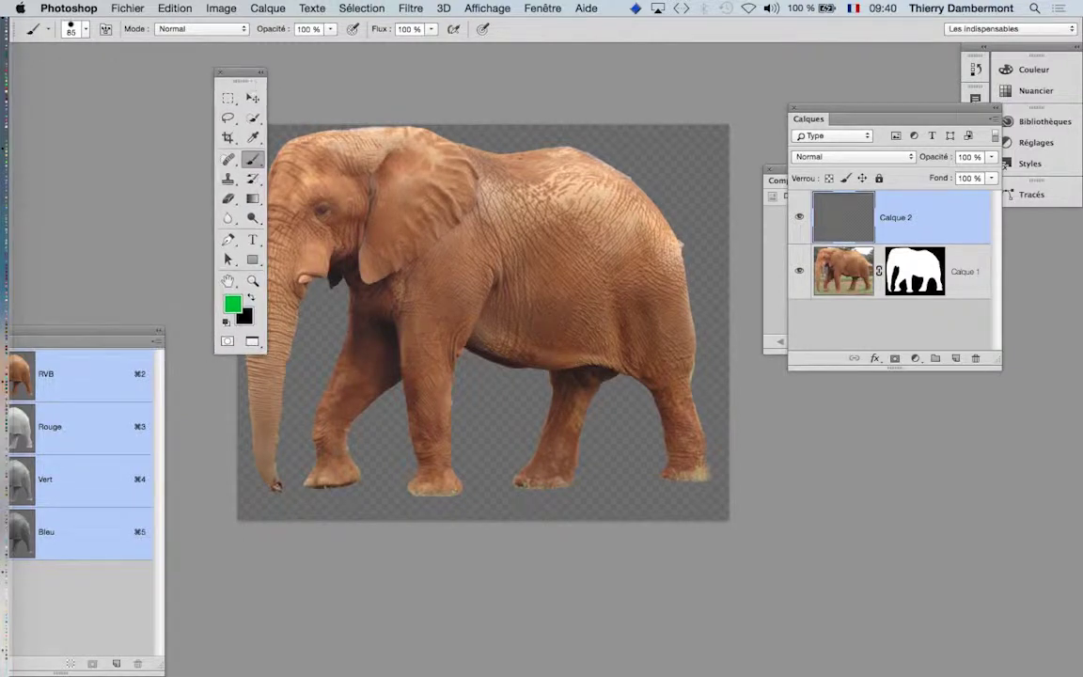
left_click_drag(421, 233, 441, 228)
left_click(450, 122)
left_click_drag(450, 122, 473, 402)
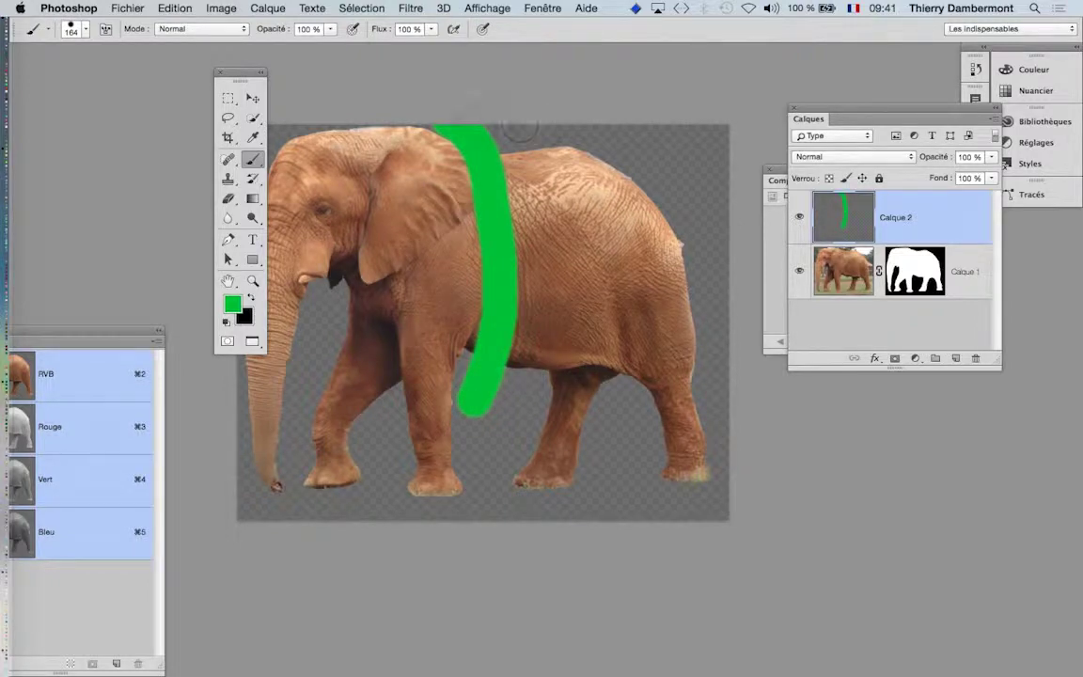
- Paint a purple stripe on Calque 2 beside the green one
left_click(234, 305)
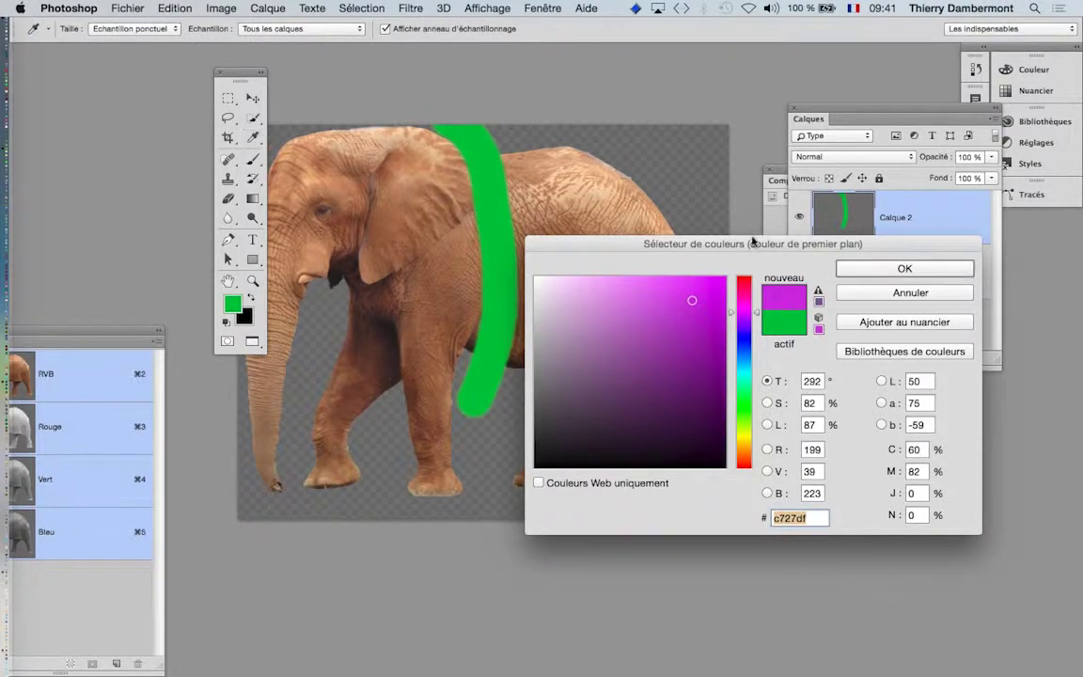
key("Return")
key("b")
mouse_move(530, 132)
left_mouse_down()
mouse_move(553, 221)
mouse_move(505, 471)
left_mouse_up()
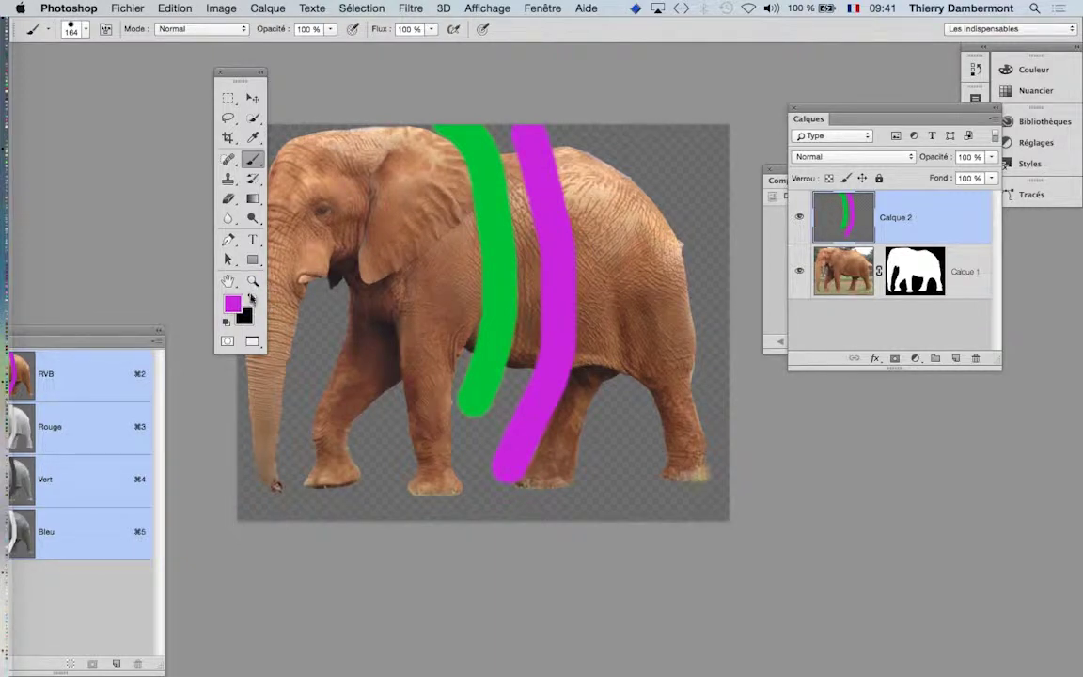
- Paint a yellow-green stripe beside the purple one
left_click(232, 303)
left_click(747, 435)
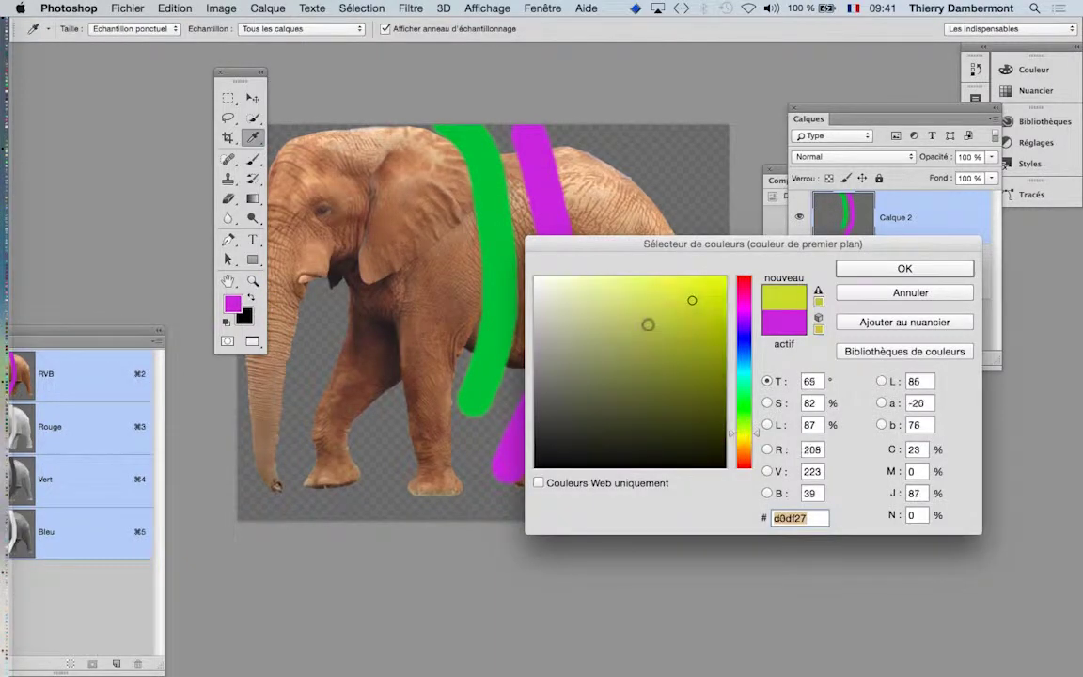
left_click(898, 270)
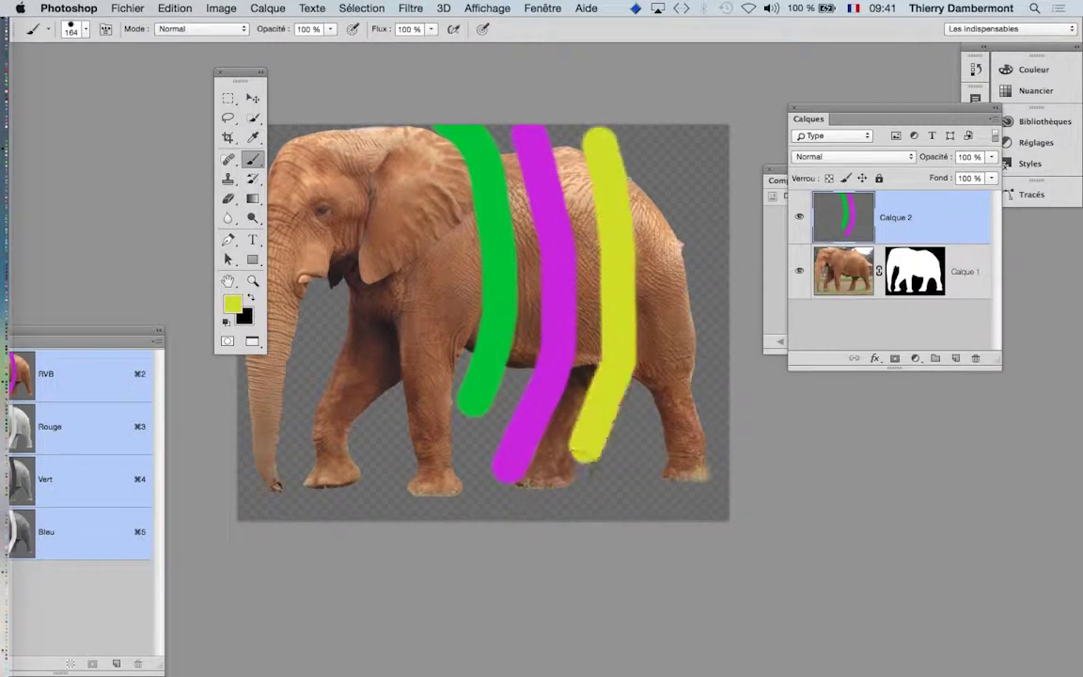
left_click_drag(600, 145, 567, 482)
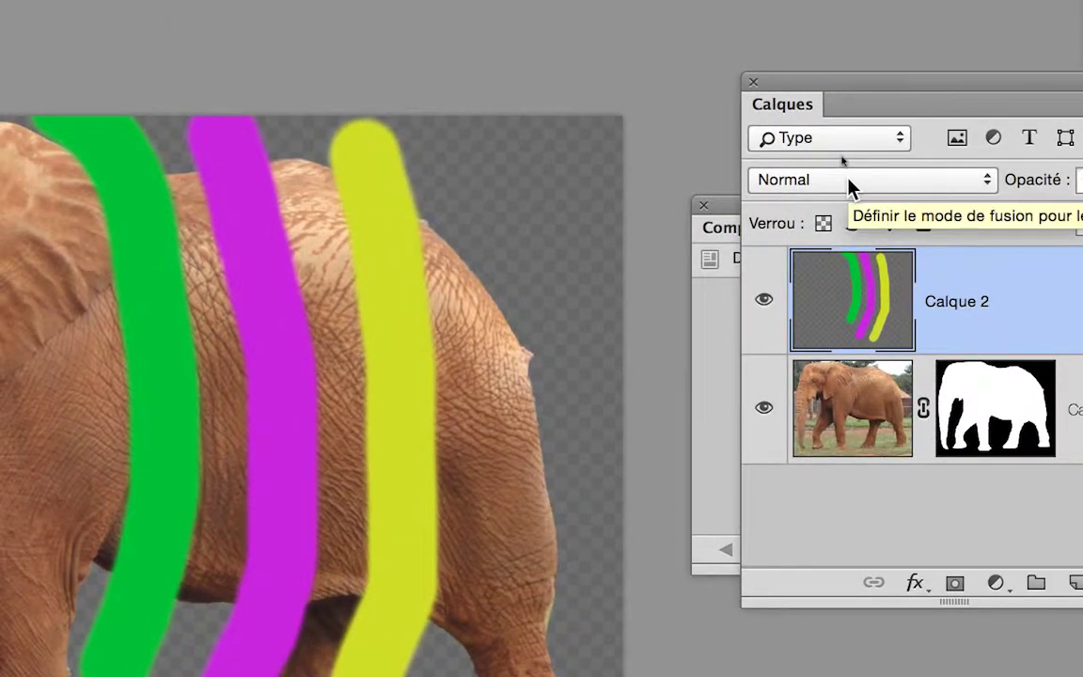
- Compare the Couleur and Teinte blend modes for Calque 2, settling on Teinte
left_click(851, 186)
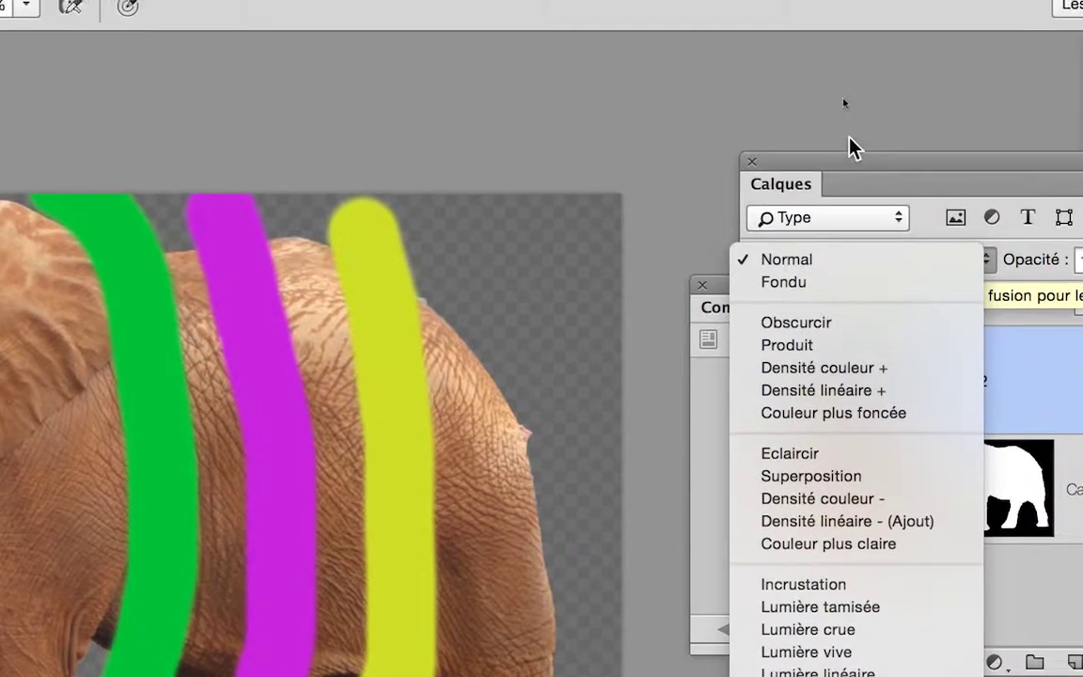
left_click(849, 180)
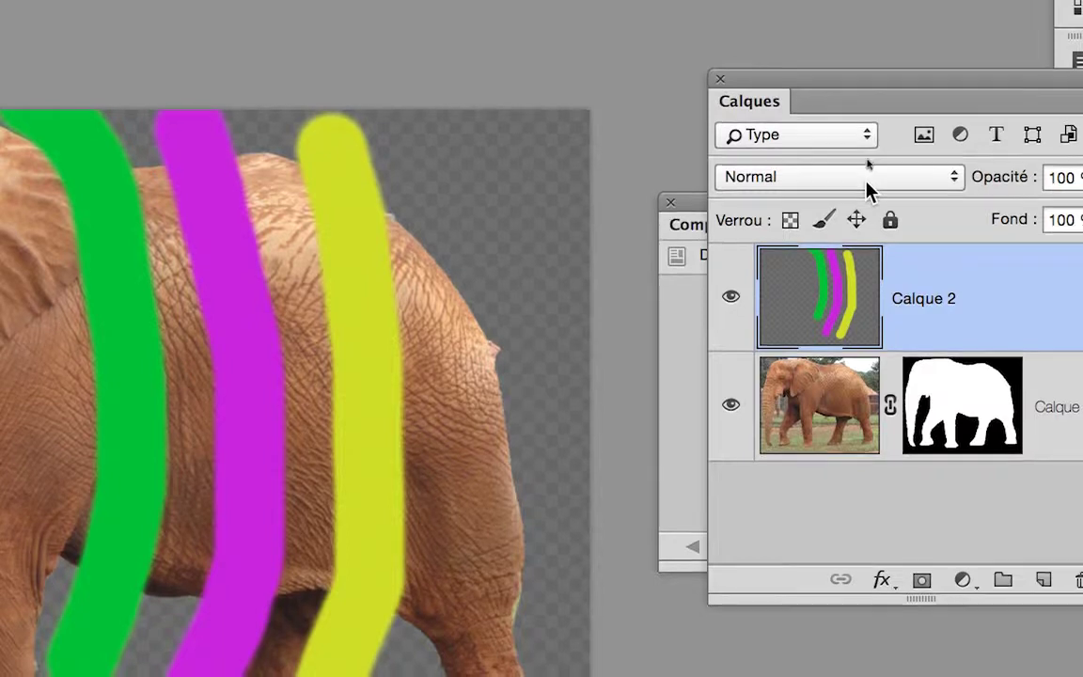
left_click(868, 183)
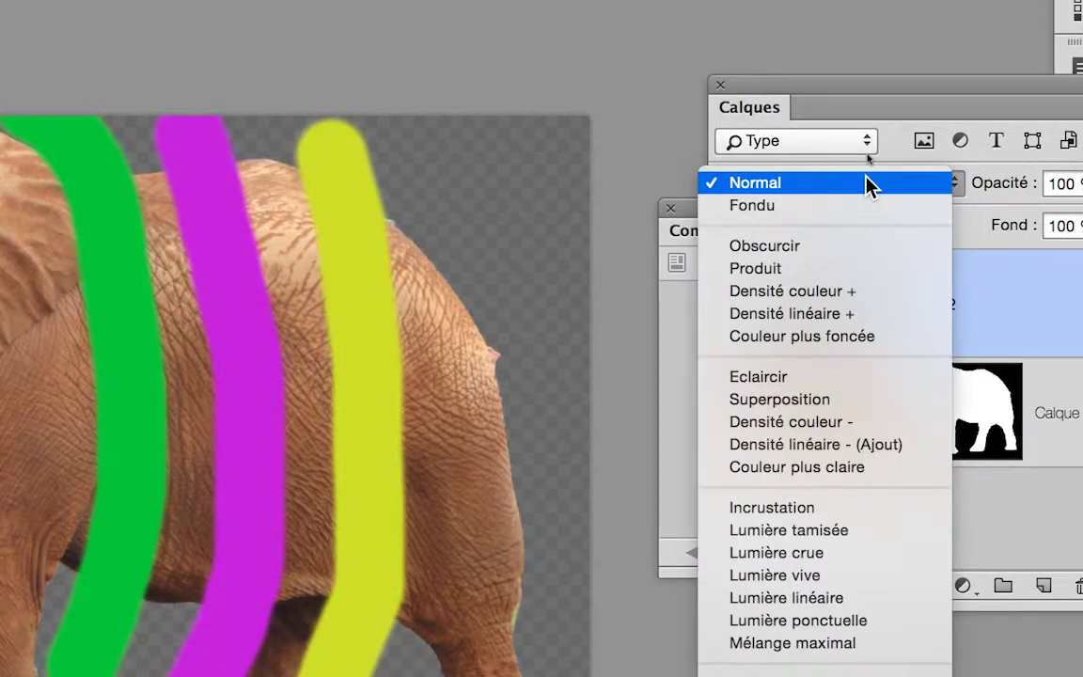
left_click(868, 184)
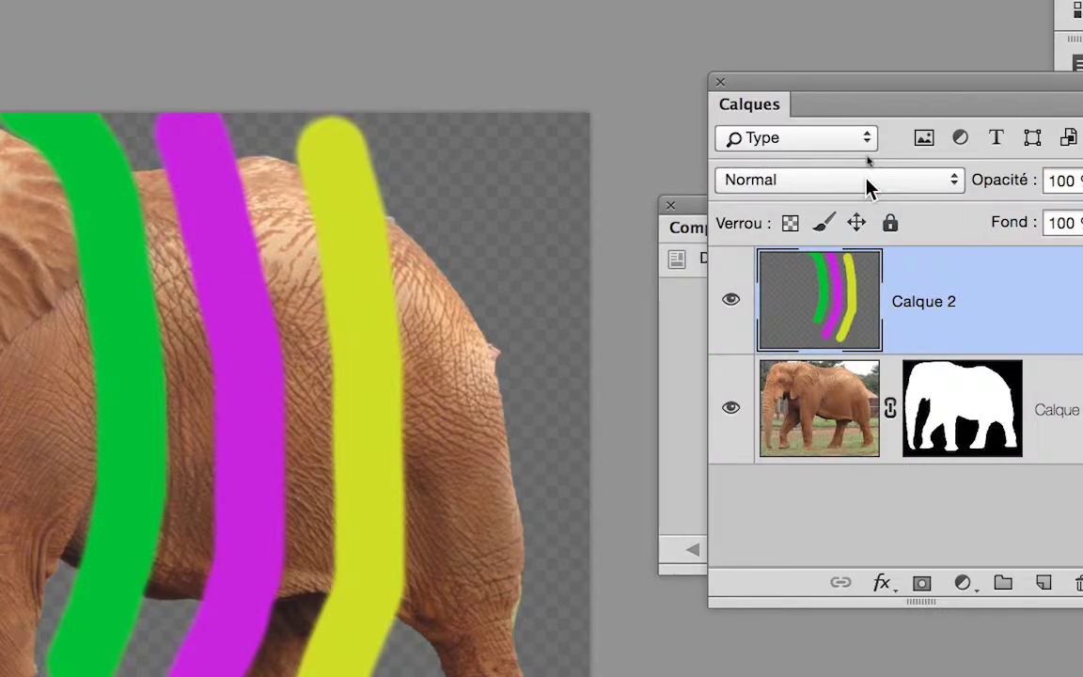
left_click(866, 180)
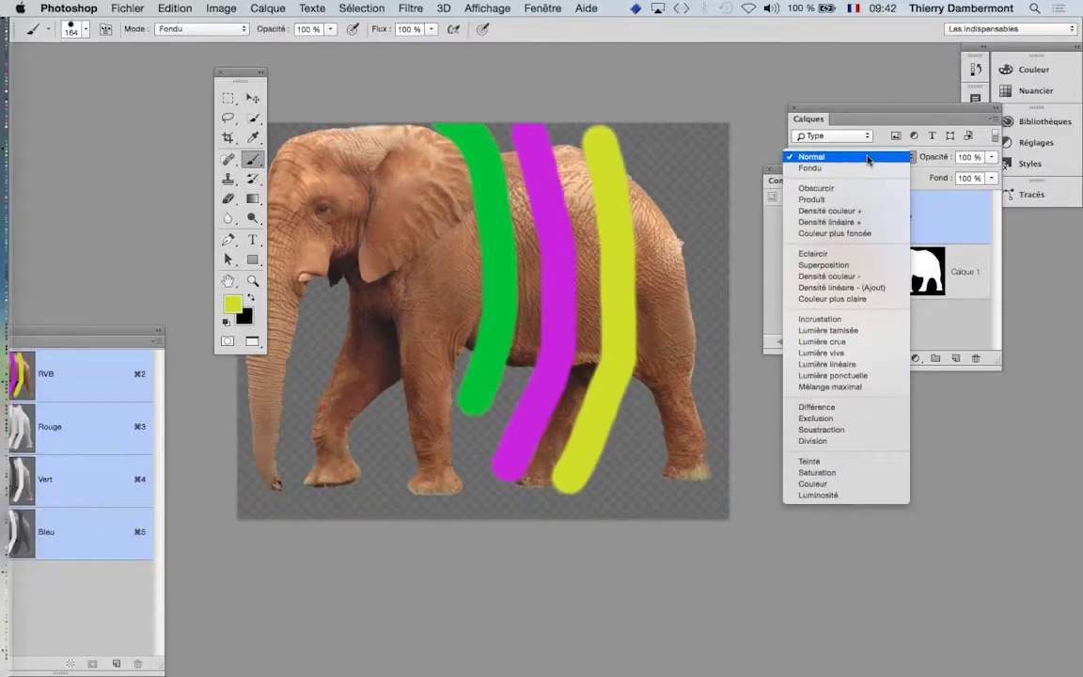
left_click(844, 484)
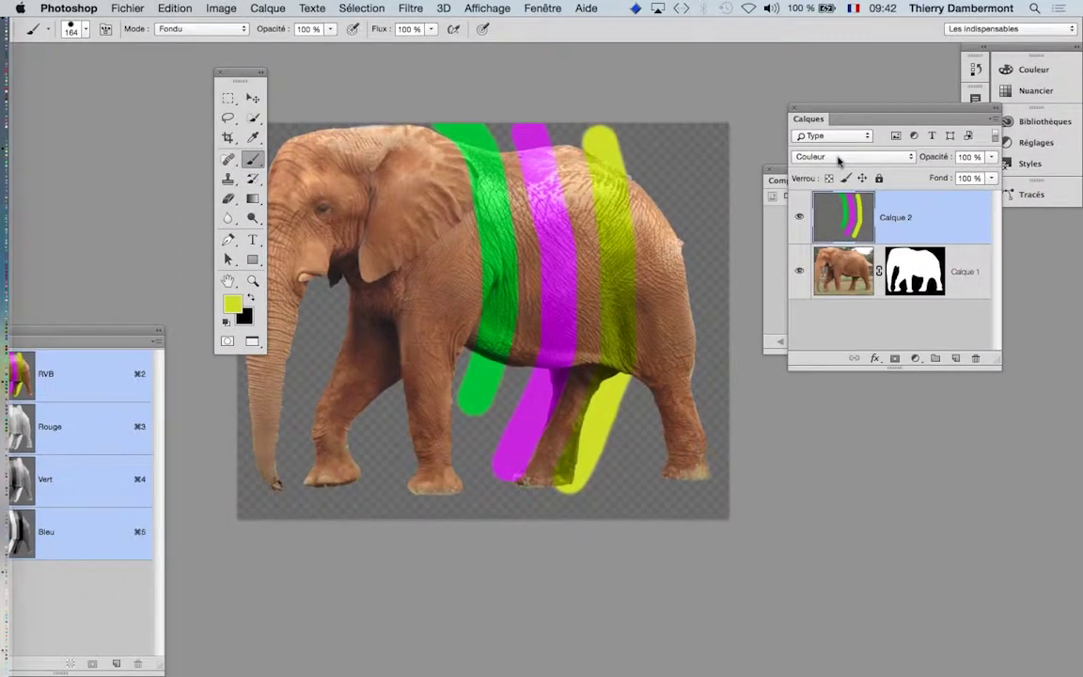
left_click(840, 158)
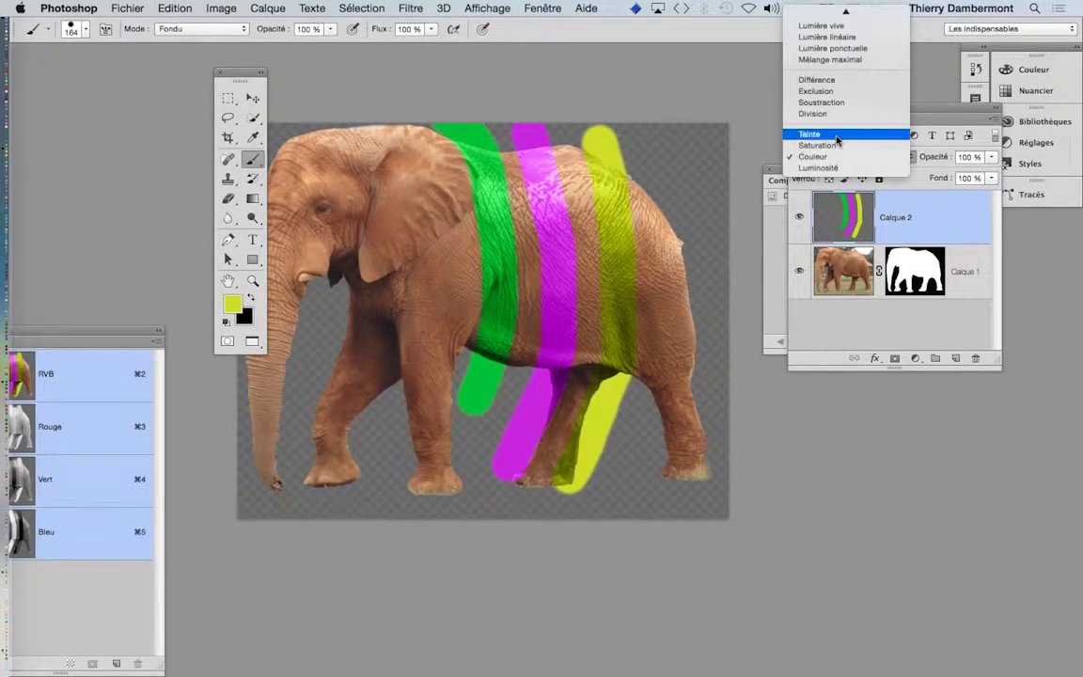
left_click(837, 134)
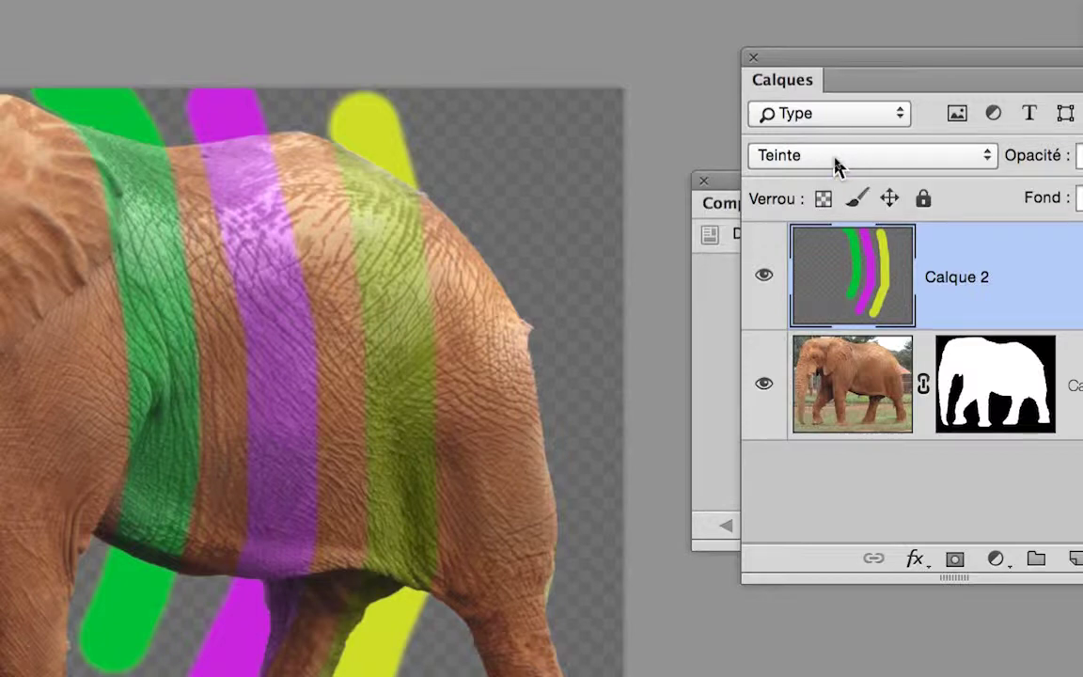
left_click(837, 166)
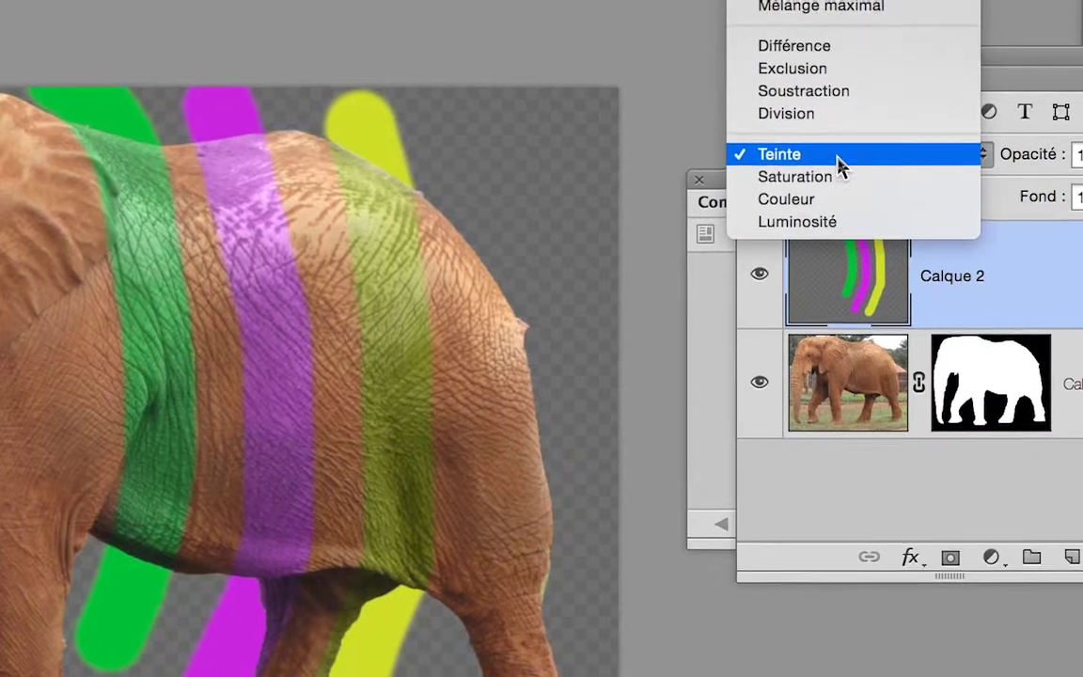
left_click(842, 177)
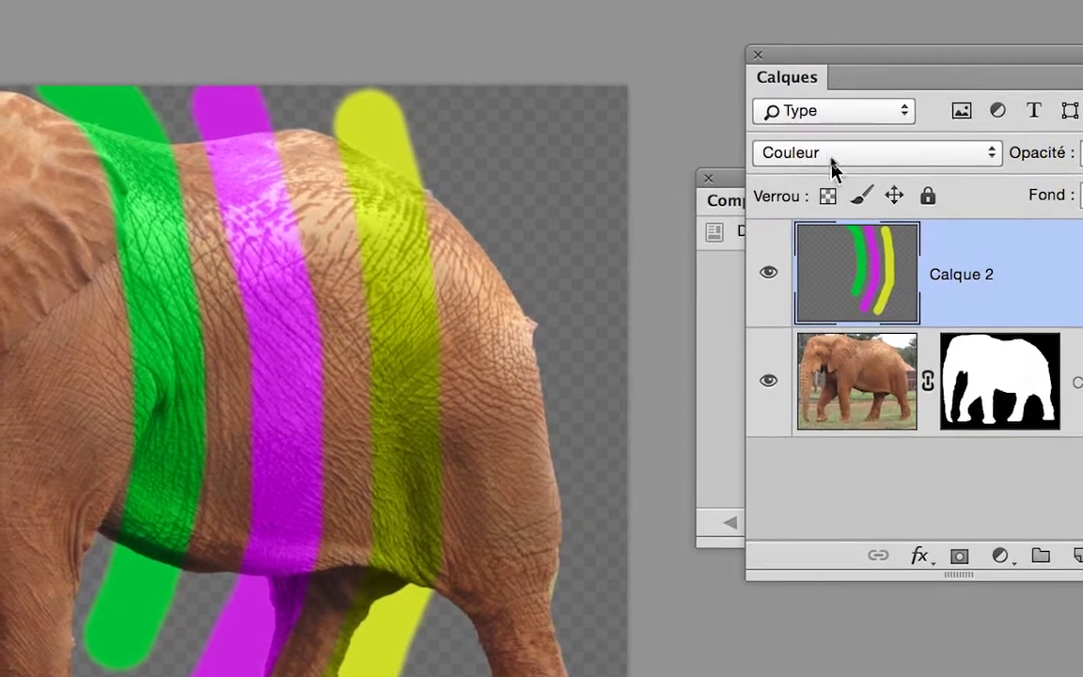
left_click(832, 138)
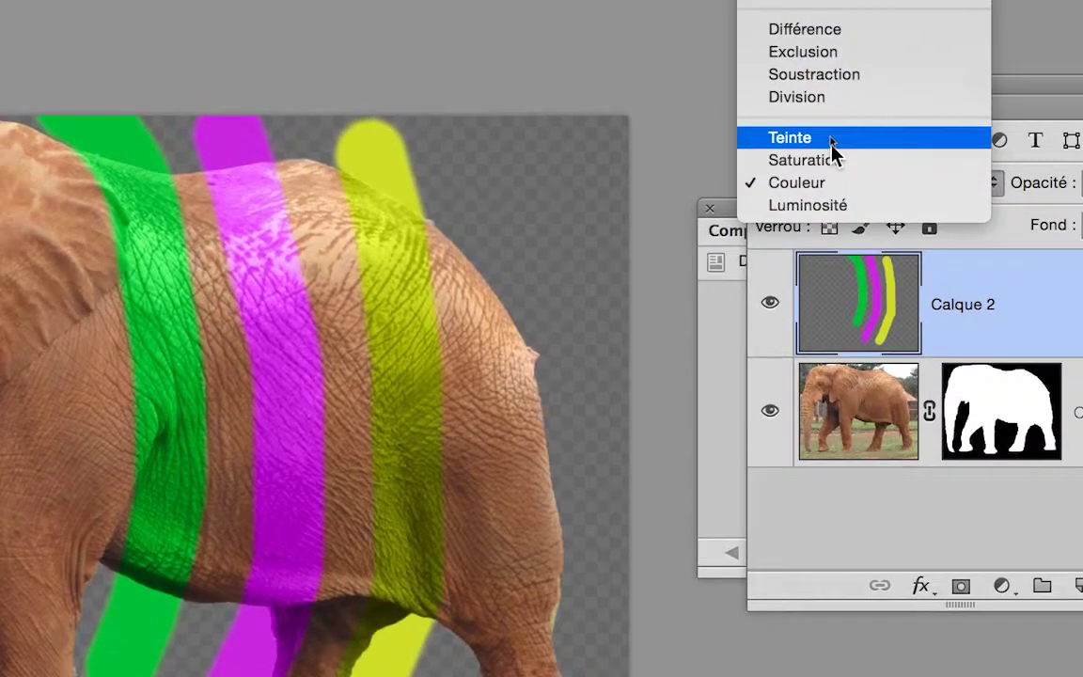
left_click(831, 143)
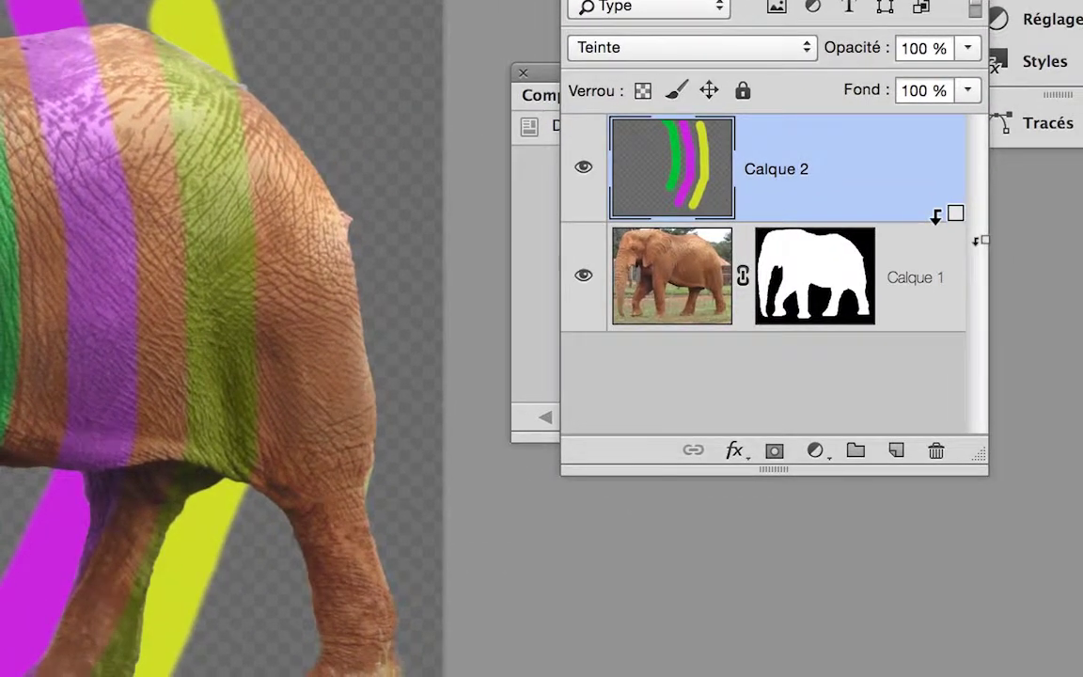
- Clip Calque 2 to the elephant layer and shift the stripes left toward its shoulder
left_click(935, 216, "alt")
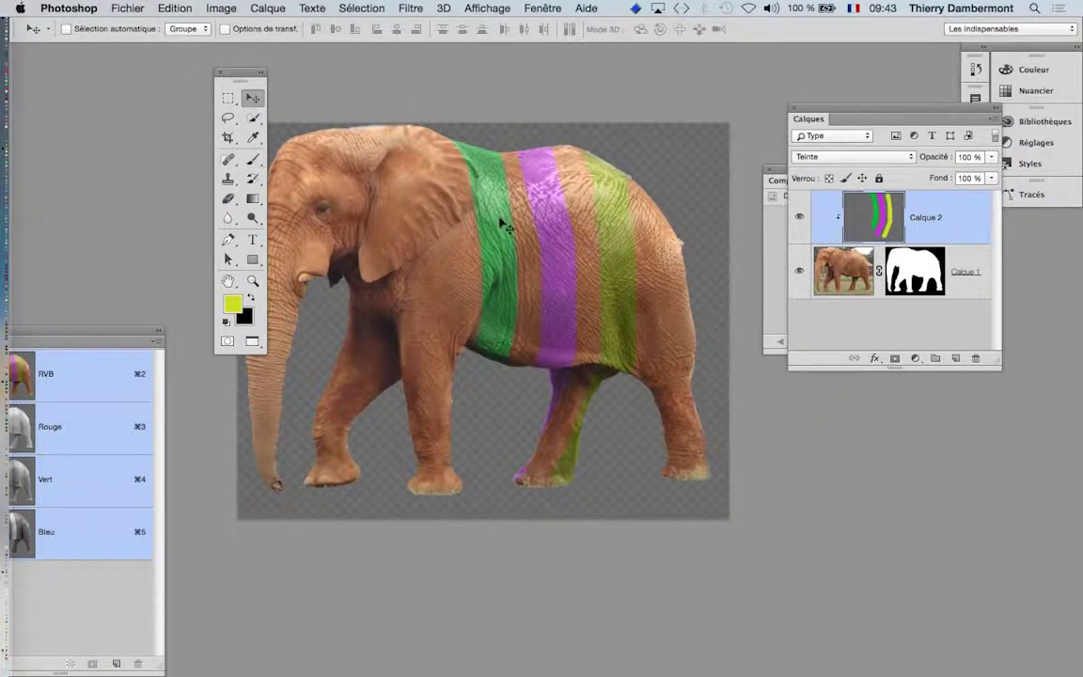
mouse_move(522, 225)
left_mouse_down()
mouse_move(580, 228)
mouse_move(380, 222)
mouse_move(508, 230)
left_mouse_up()
left_click_drag(517, 301, 534, 298)
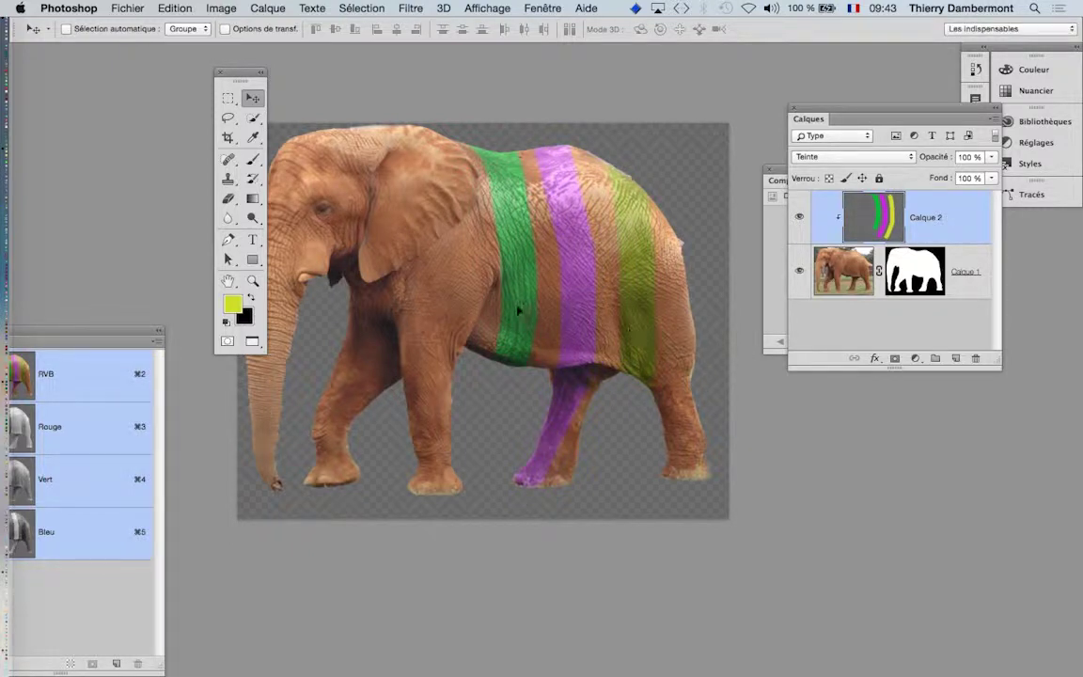
mouse_move(515, 315)
left_mouse_down()
mouse_move(493, 299)
mouse_move(508, 299)
left_mouse_up()
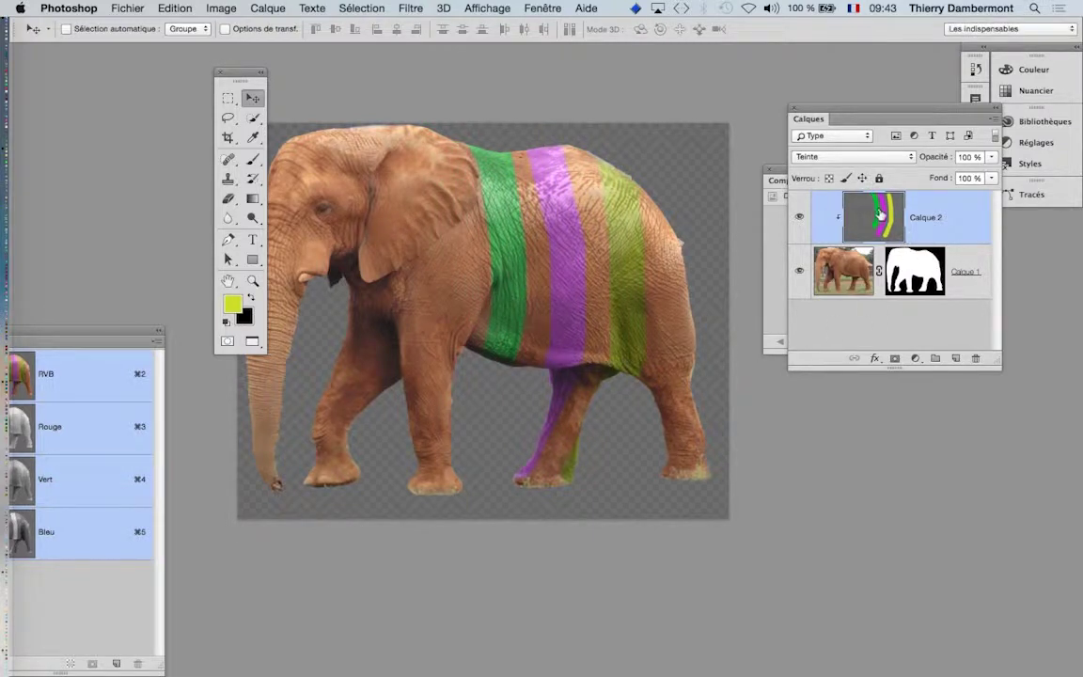
mouse_move(511, 267)
left_mouse_down()
mouse_move(482, 268)
mouse_move(513, 268)
left_mouse_up()
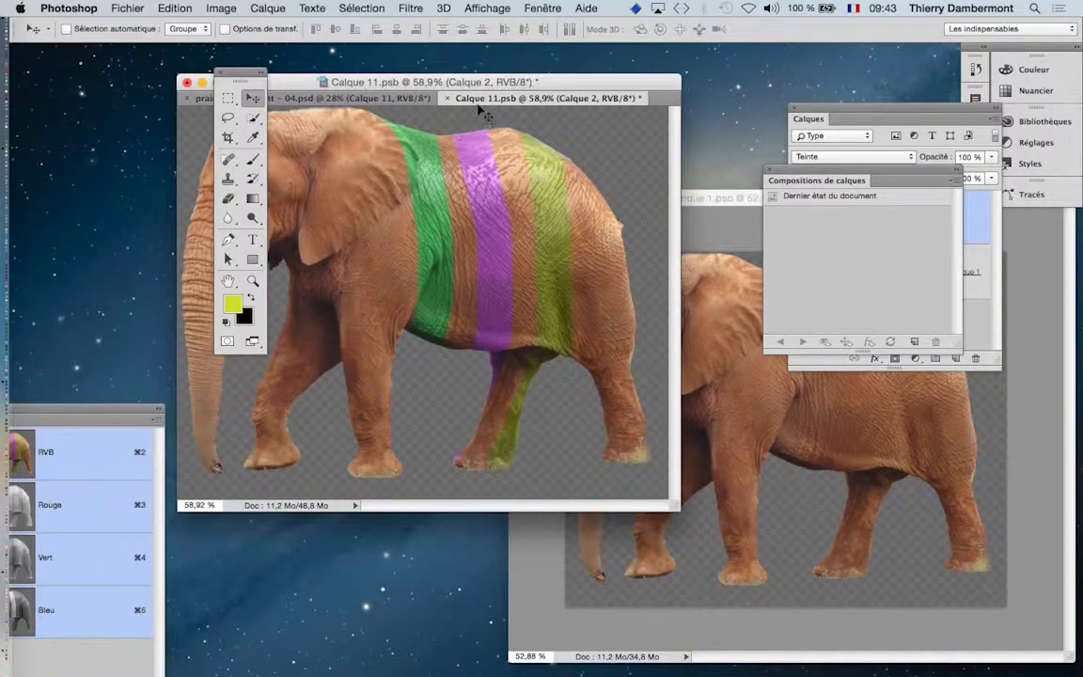
- Move the Tools panel aside, switch to full-screen mode and close Compositions de calques
left_click_drag(236, 71, 120, 72)
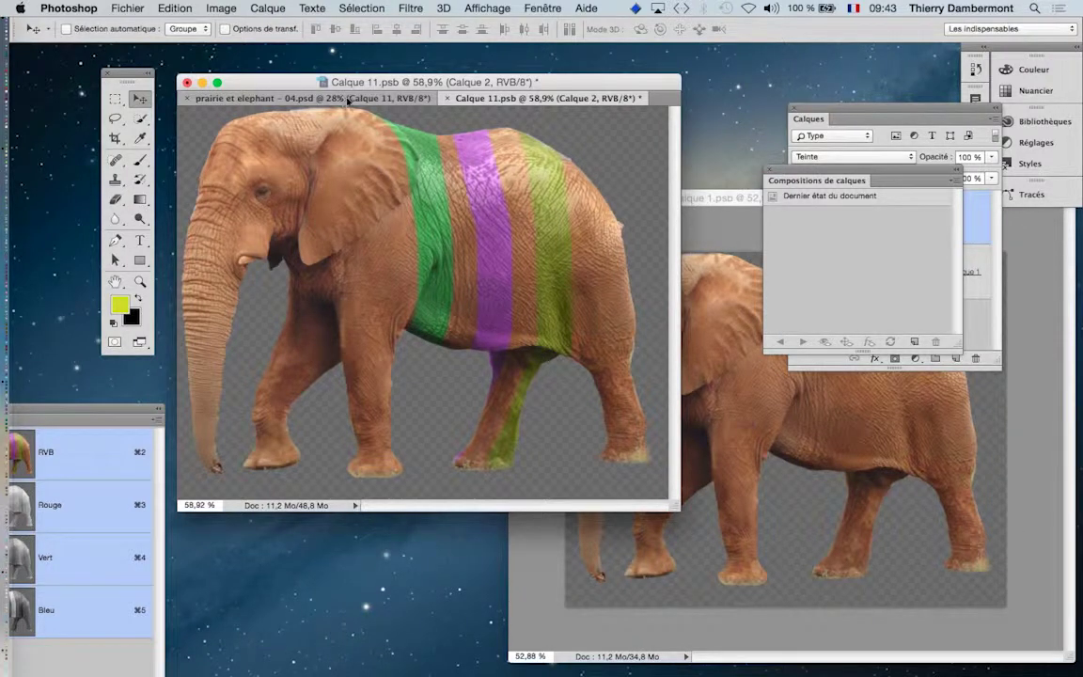
key("f")
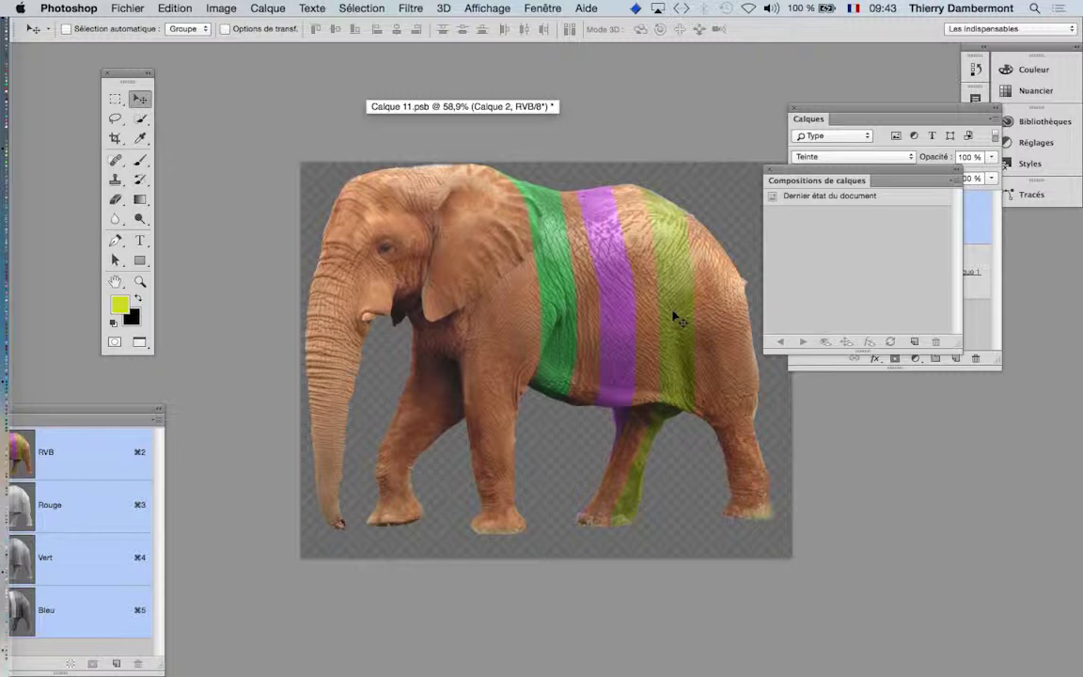
left_click(767, 173)
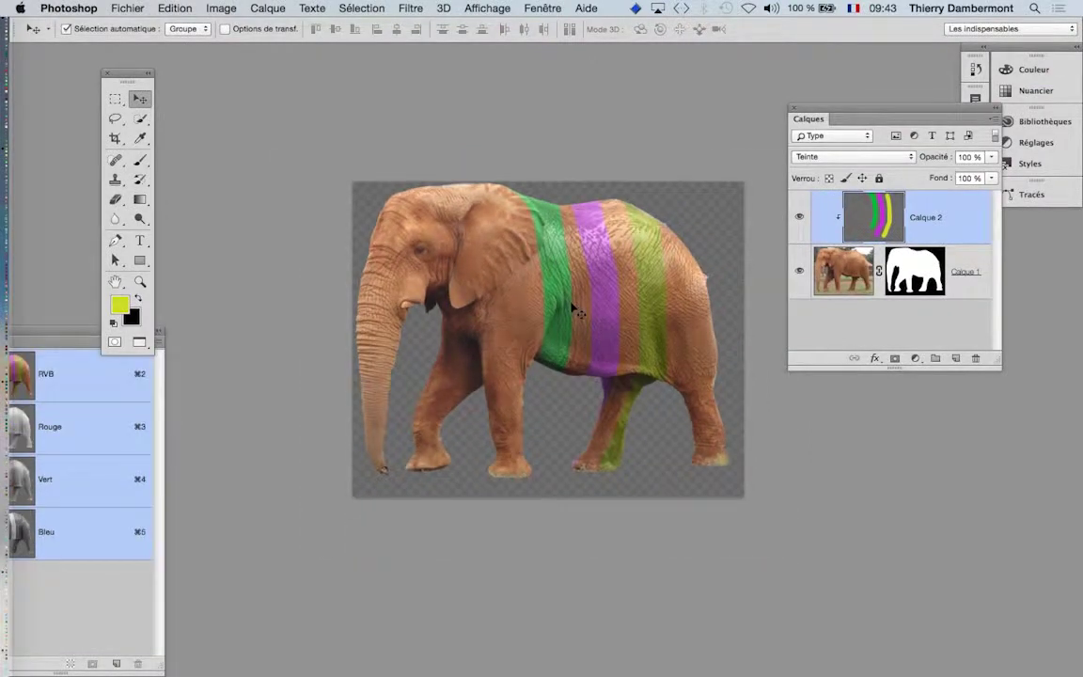
- Rotate the stripes about -54°, stretch them wider and move them over the elephant's back
key("ctrl+t")
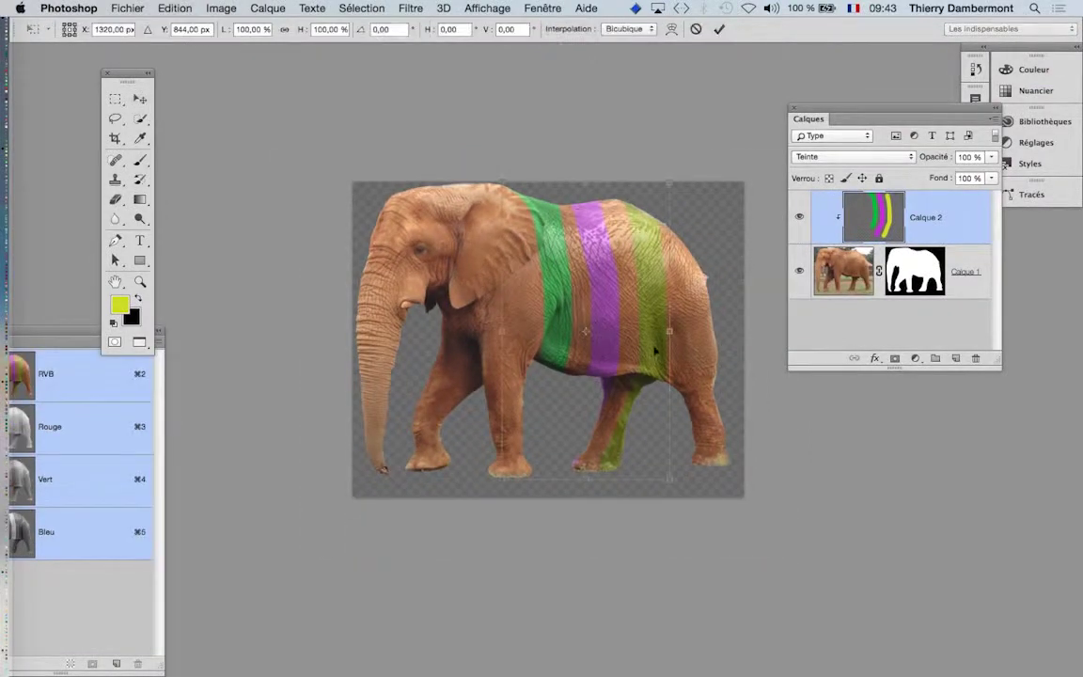
left_click_drag(670, 562, 799, 338)
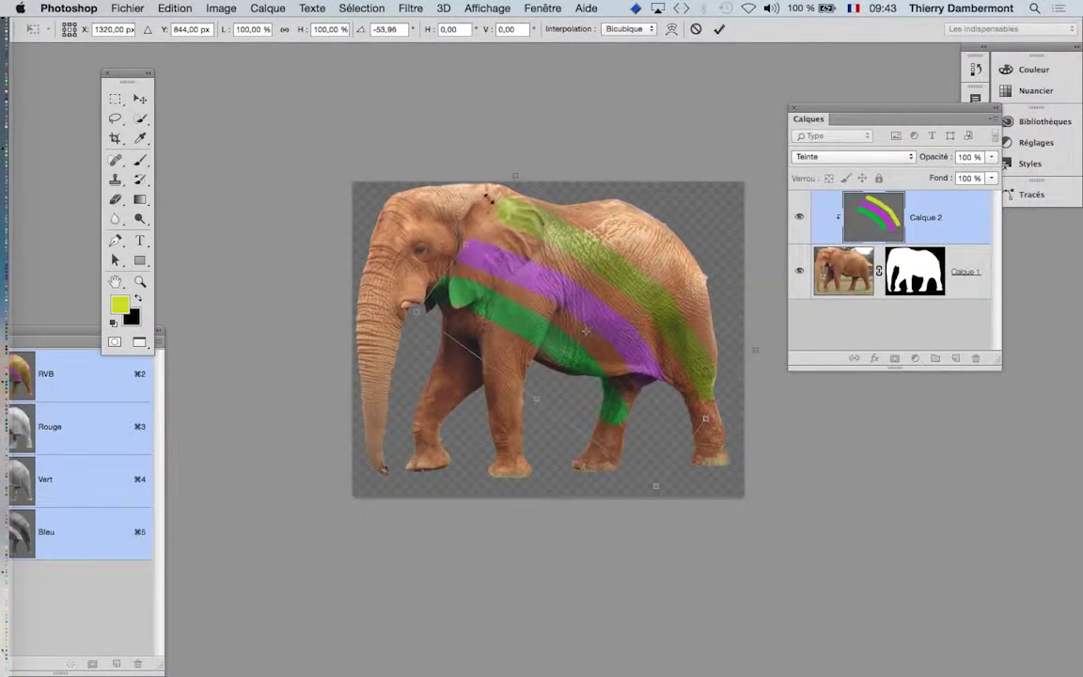
left_click_drag(518, 175, 369, 113)
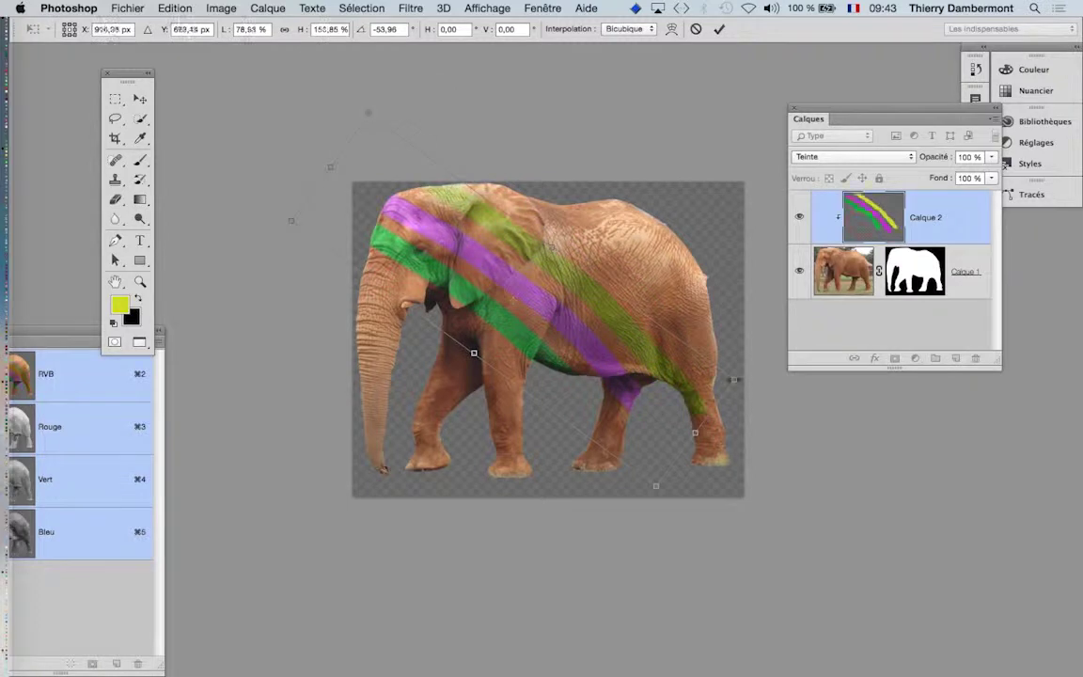
left_click_drag(736, 380, 828, 474)
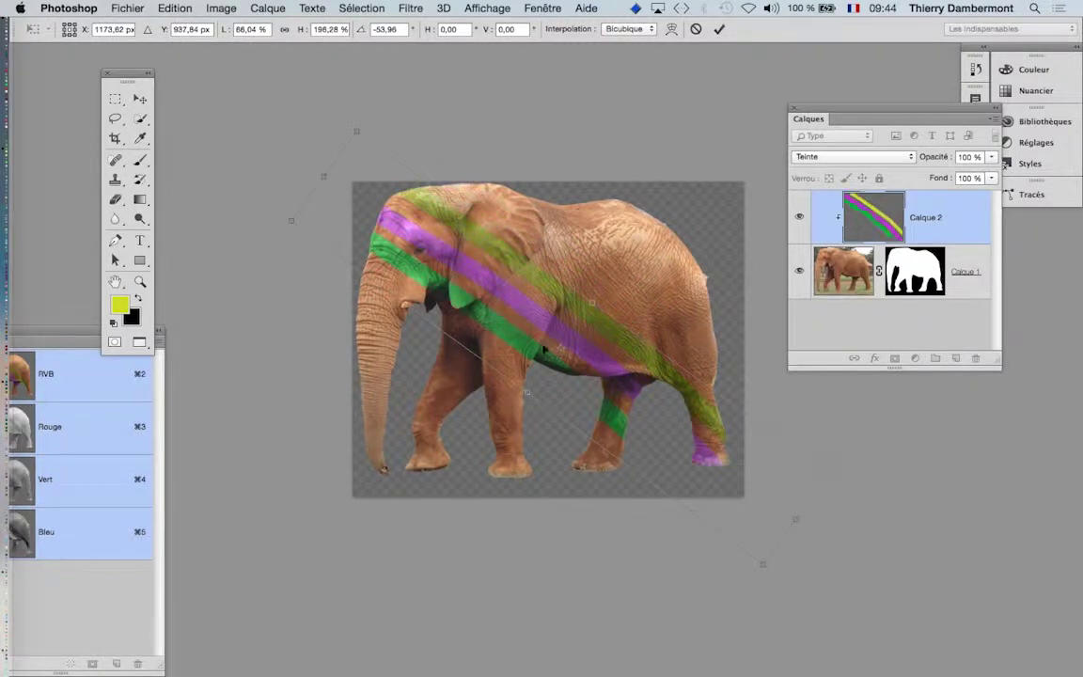
left_click_drag(541, 350, 656, 239)
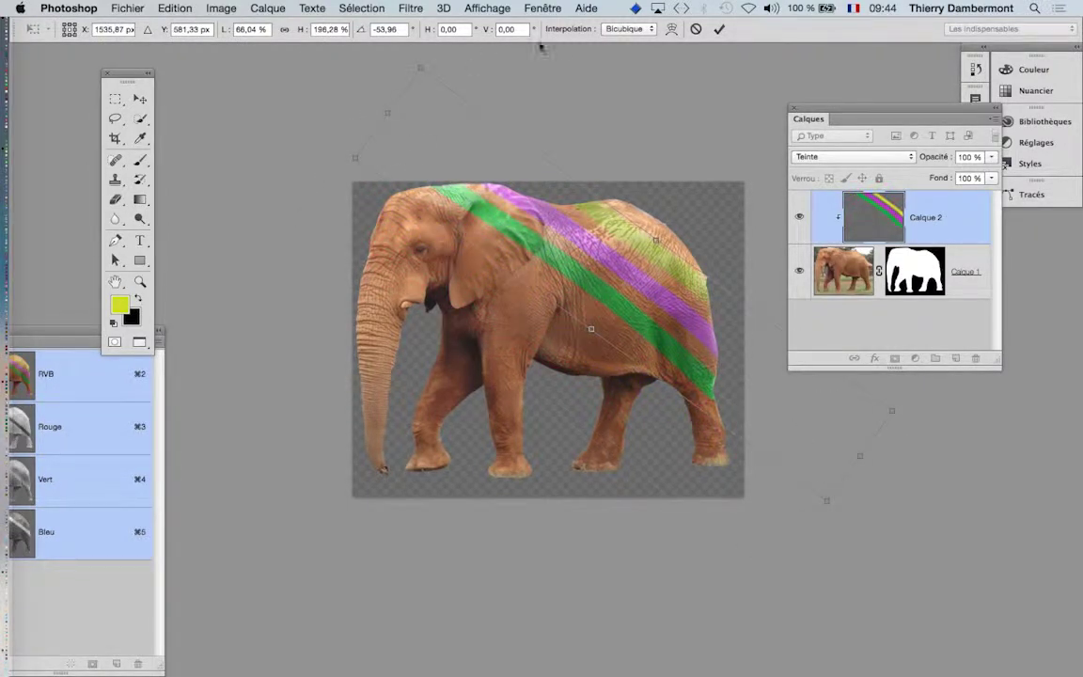
left_click(719, 29)
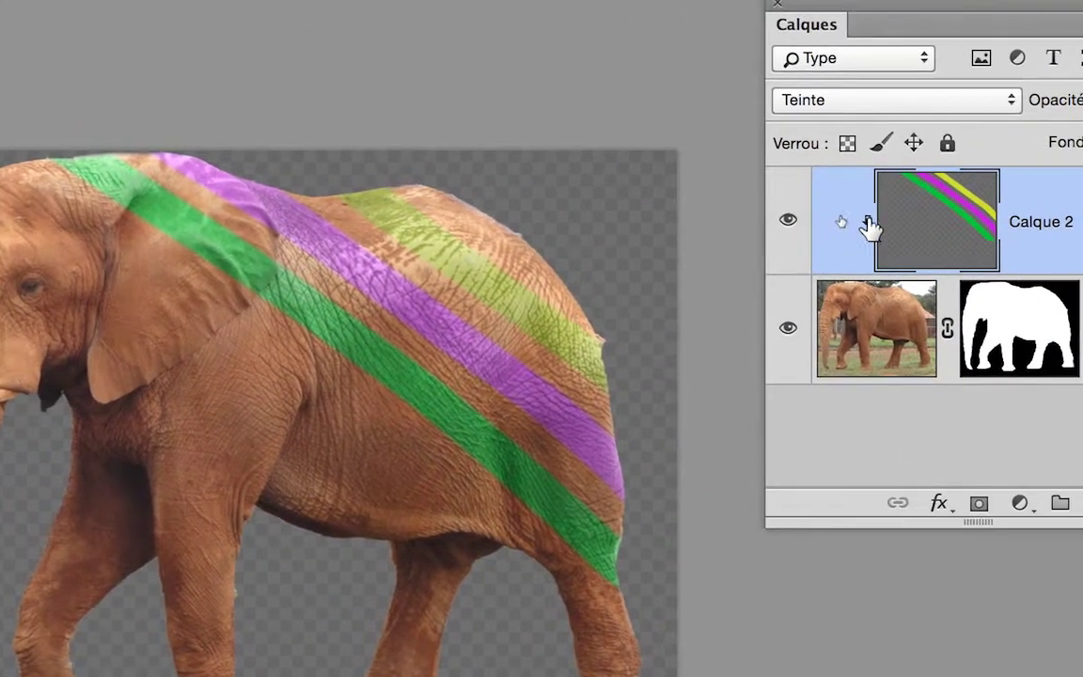
- Toggle the clipping mask to compare, leaving the stripes clipped to the elephant
left_click(867, 229, "alt")
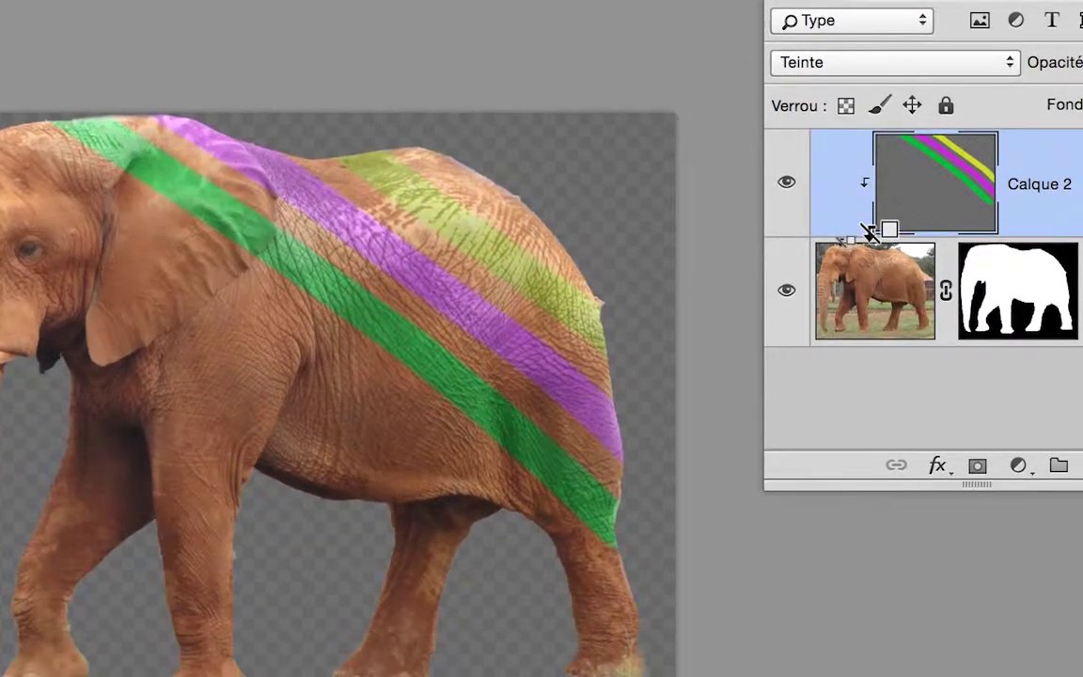
left_click(869, 231, "alt")
left_click(869, 231, "alt")
left_click(869, 231, "alt")
left_click(869, 232, "alt")
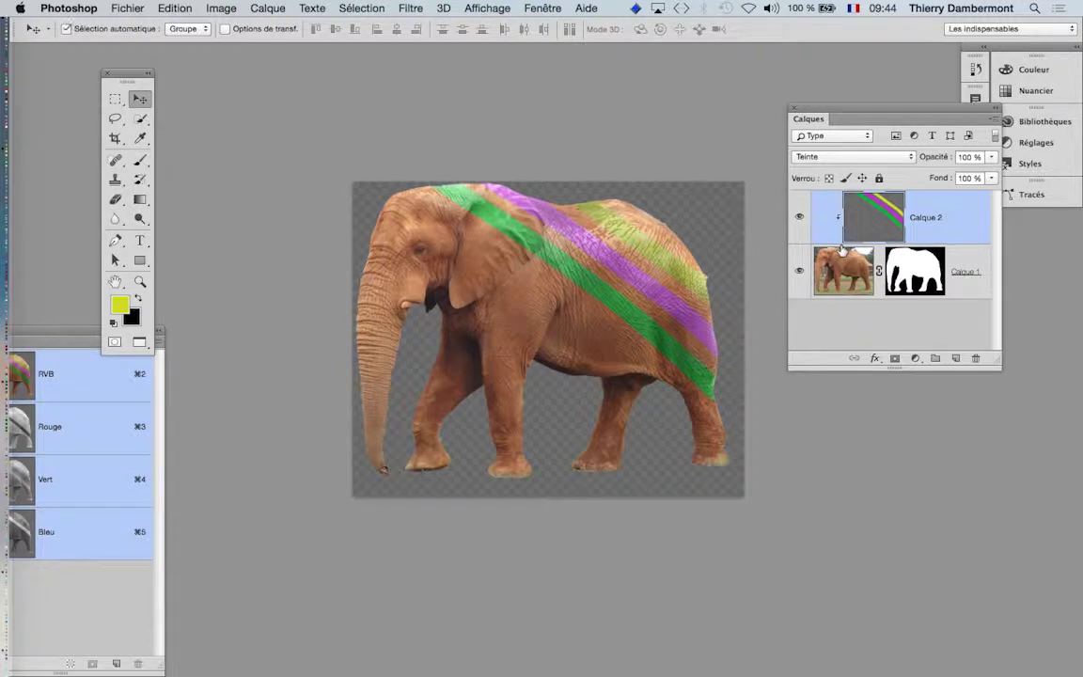
- Turn off Auto-Select, pan and zoom the composite, and make the Layers list taller
key("ctrl")
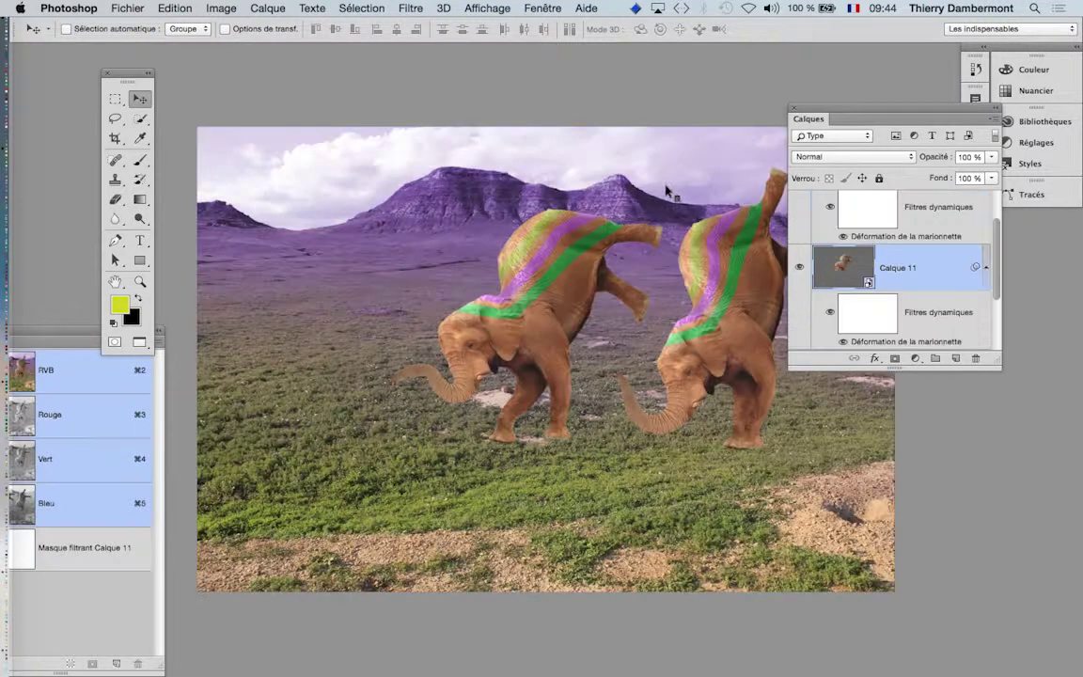
left_click_drag(622, 224, 487, 232)
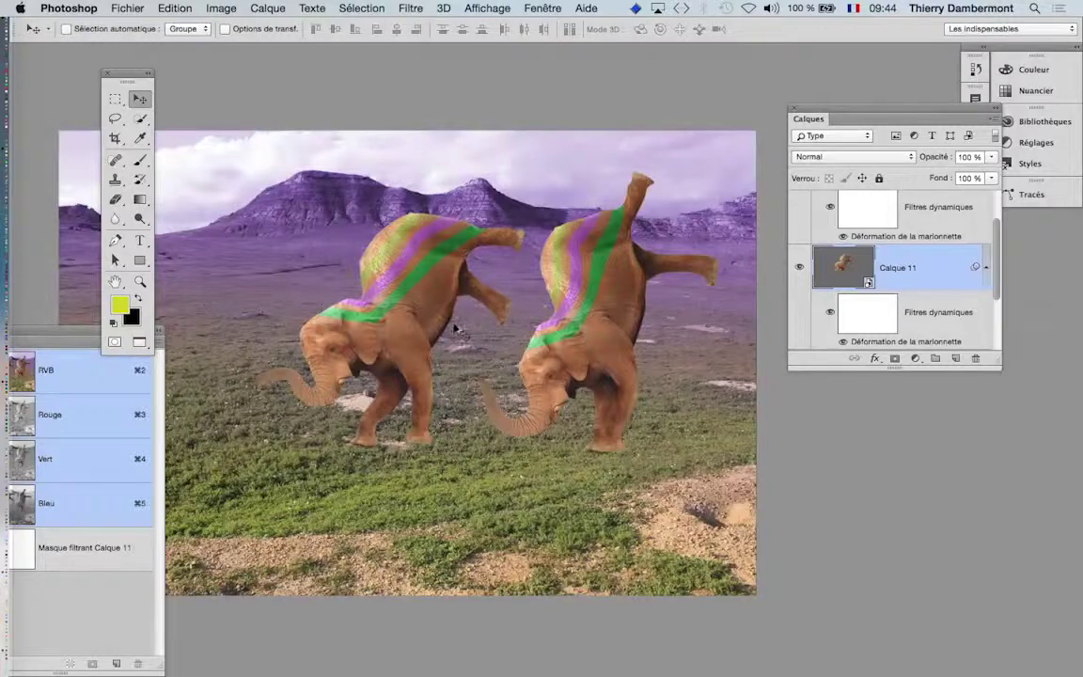
scroll(455, 328, "up", 1)
scroll(454, 328, "up", 2)
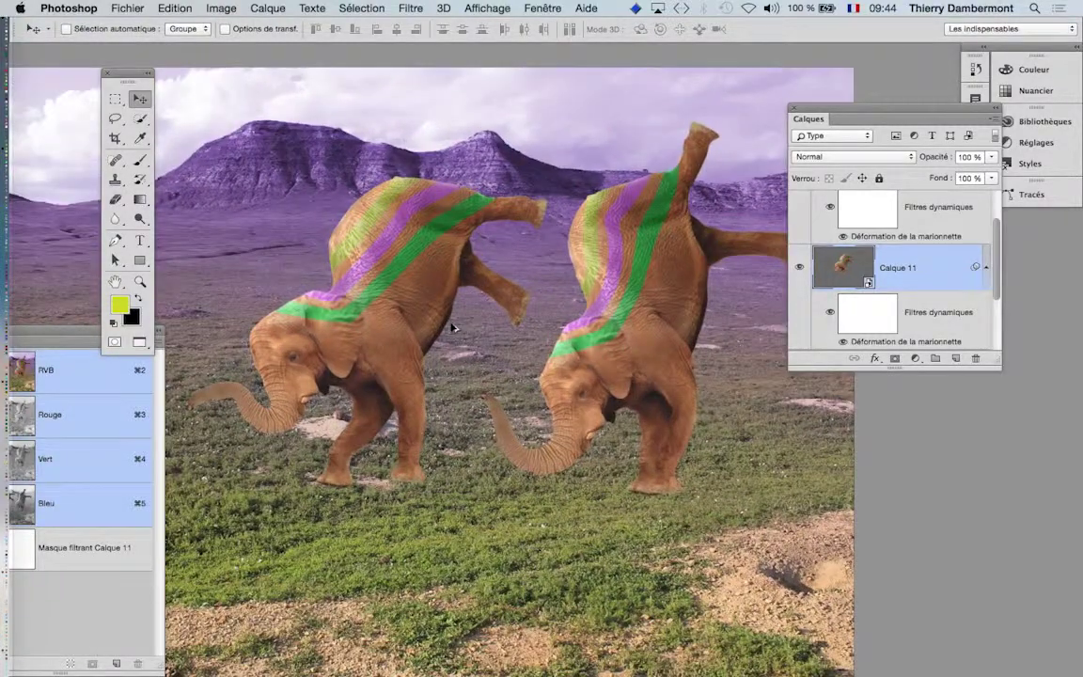
scroll(453, 327, "up", 1)
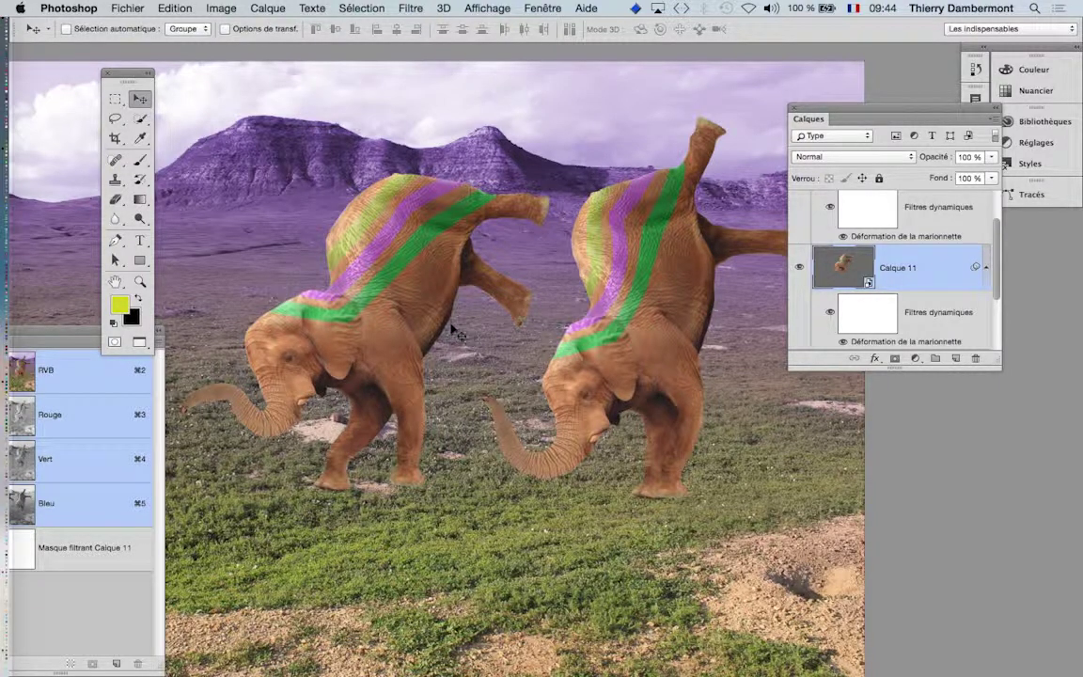
left_click_drag(1002, 359, 1004, 505)
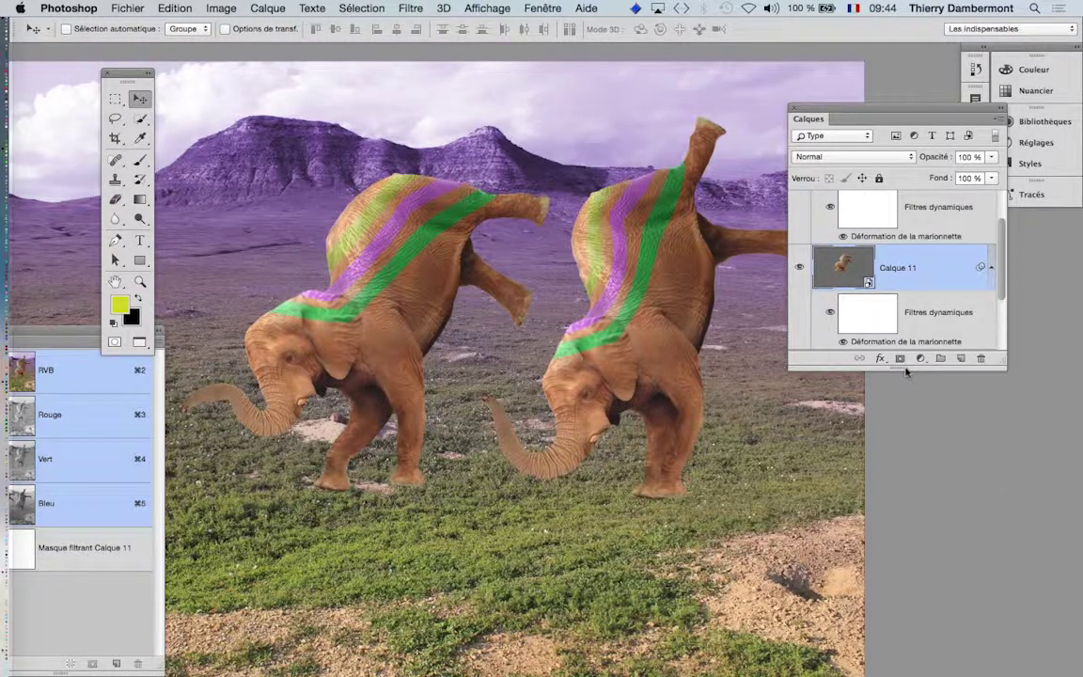
left_click_drag(906, 369, 906, 624)
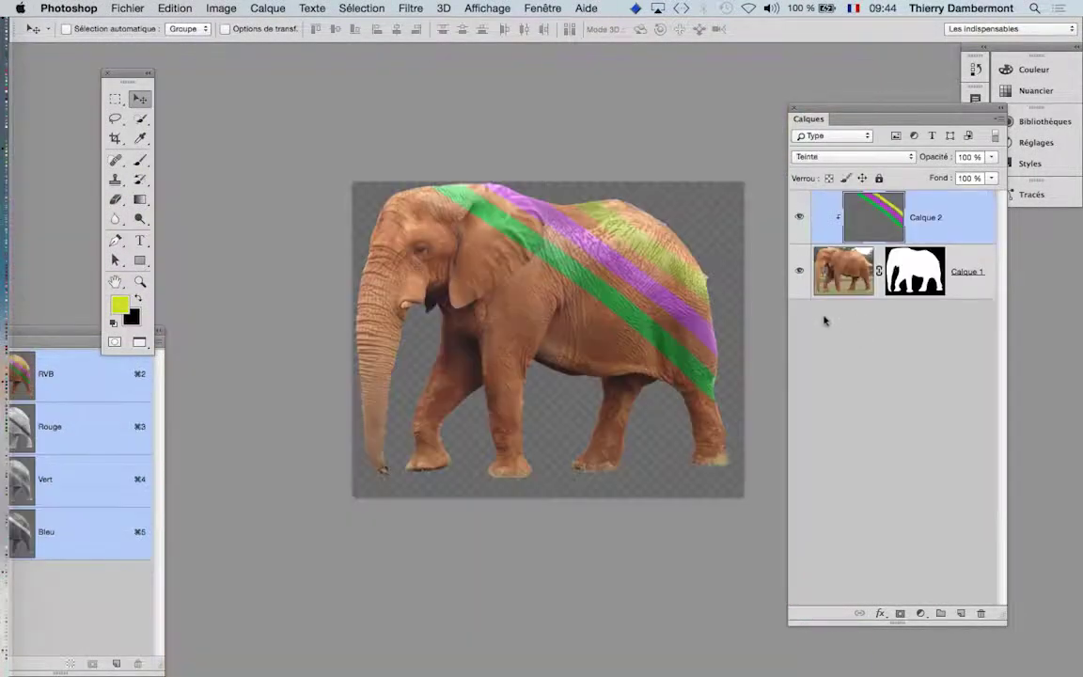
- Add a new layer and set up a 95 px brush in white
left_click(961, 613)
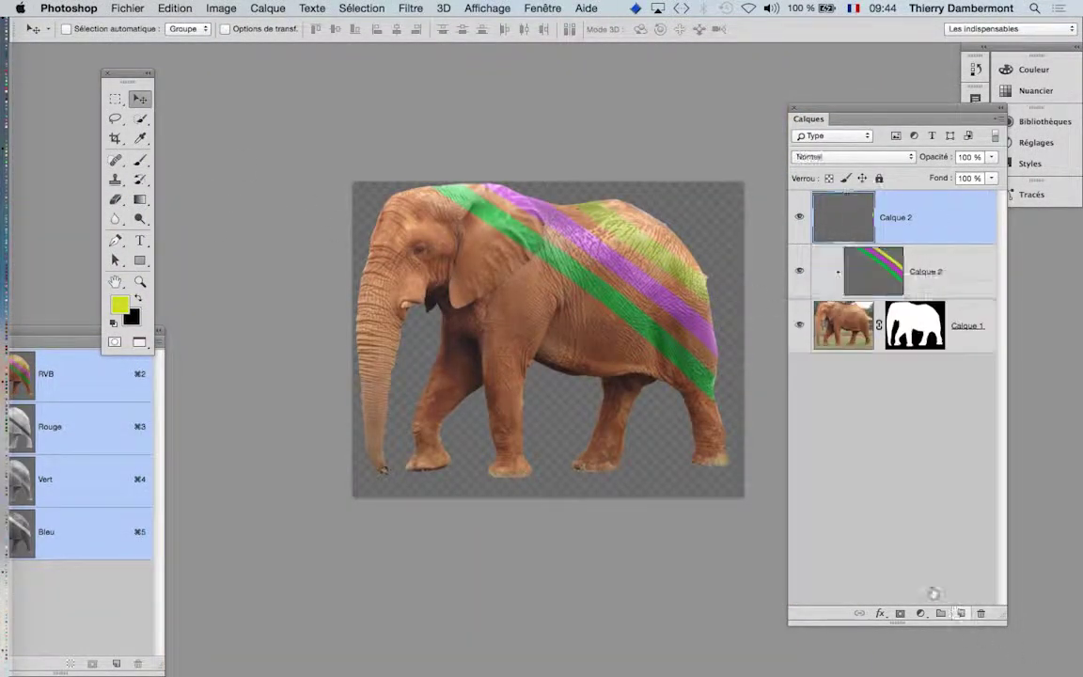
left_click(139, 160)
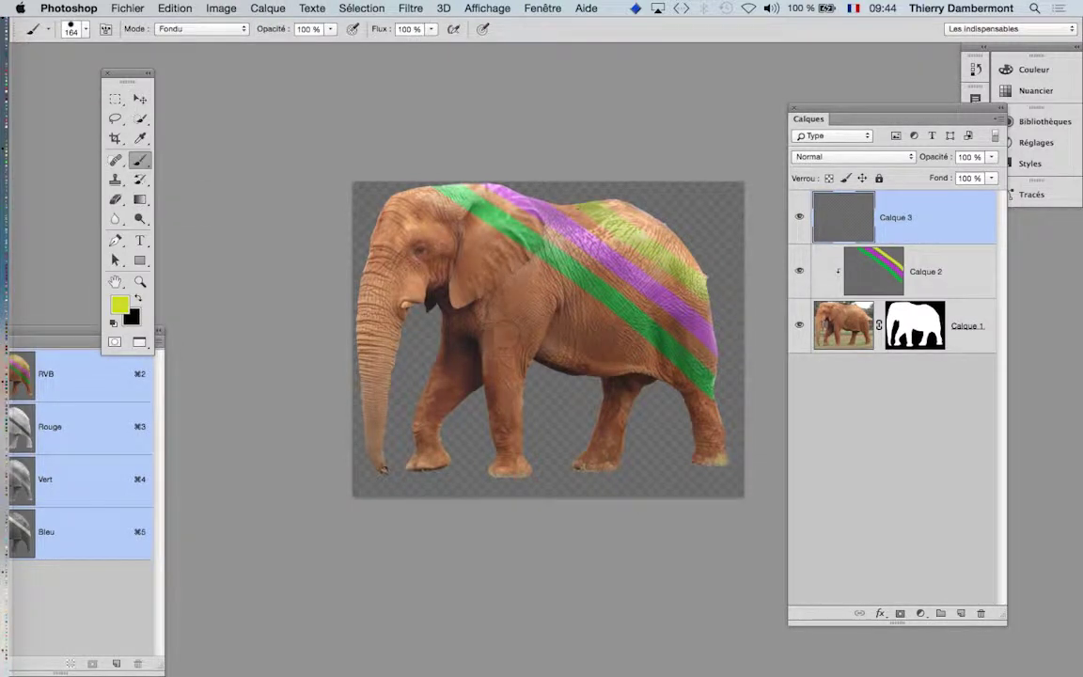
left_click_drag(503, 314, 438, 315)
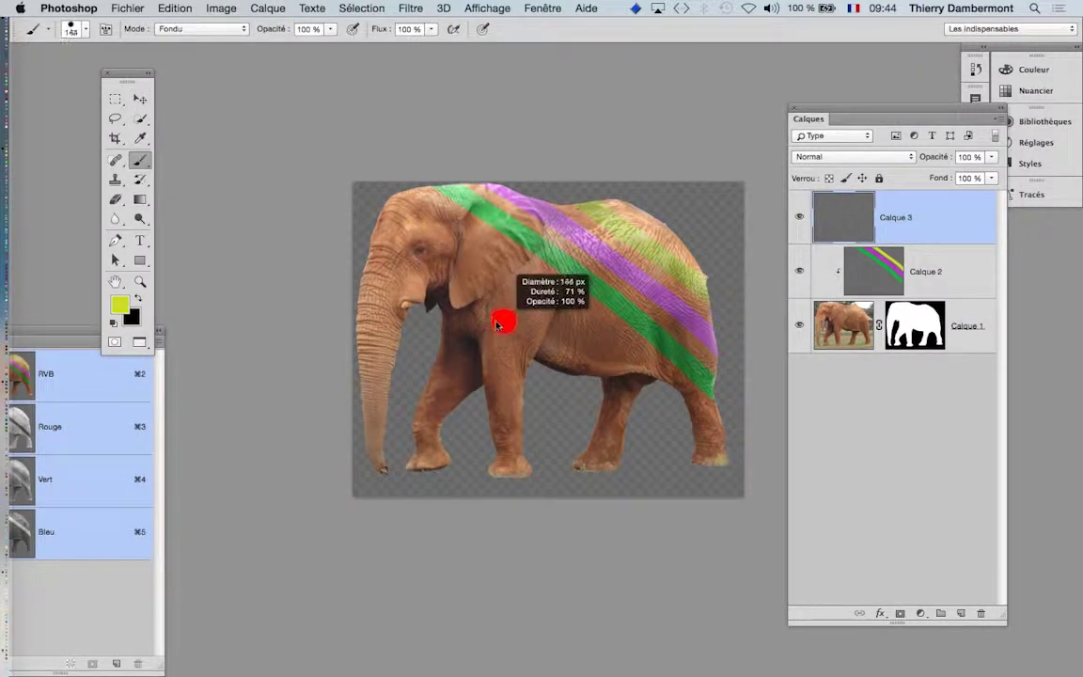
left_click(120, 310)
left_click_drag(704, 346, 535, 278)
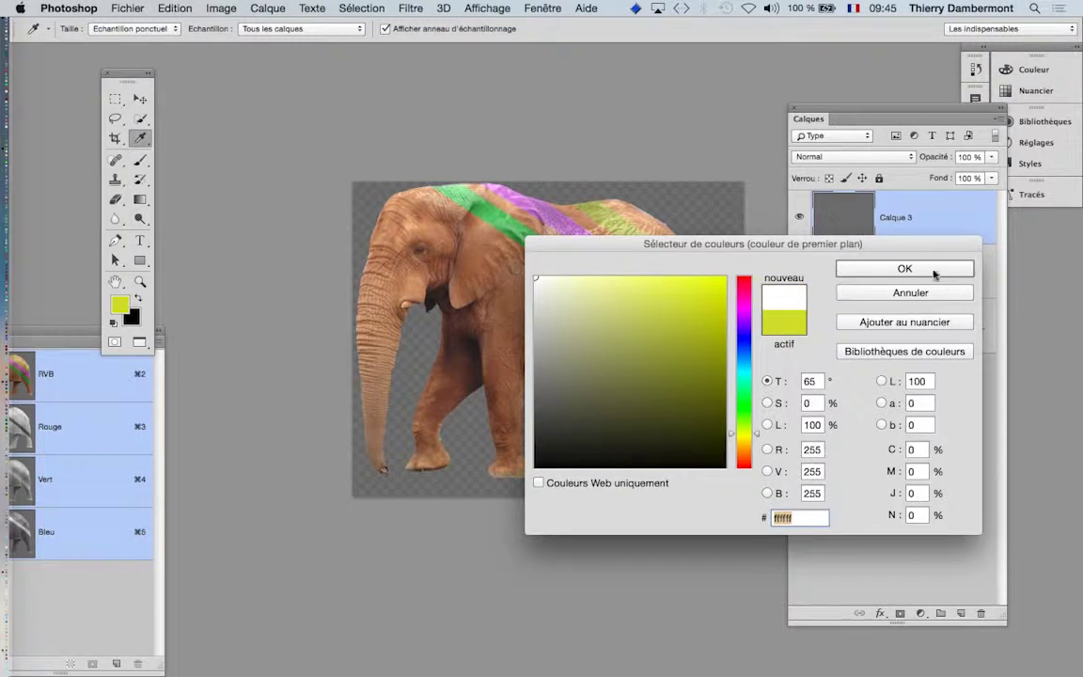
left_click(935, 272)
- Dab white spots on the elephant's body and leg, redoing one misplaced spot
left_click(502, 312)
left_click(547, 298)
left_click(564, 325)
left_click(515, 341)
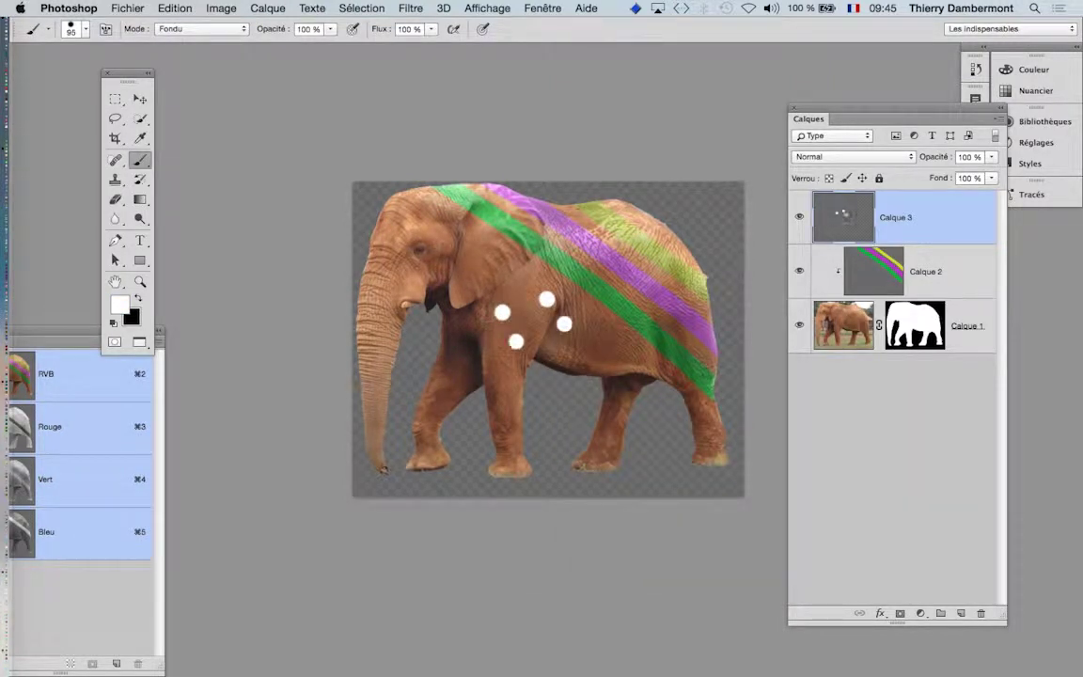
left_click(515, 402)
key("ctrl+z")
left_click(507, 385)
- Lower the spots layer opacity to 32% and save the file
left_click(991, 156)
left_click_drag(991, 172, 946, 174)
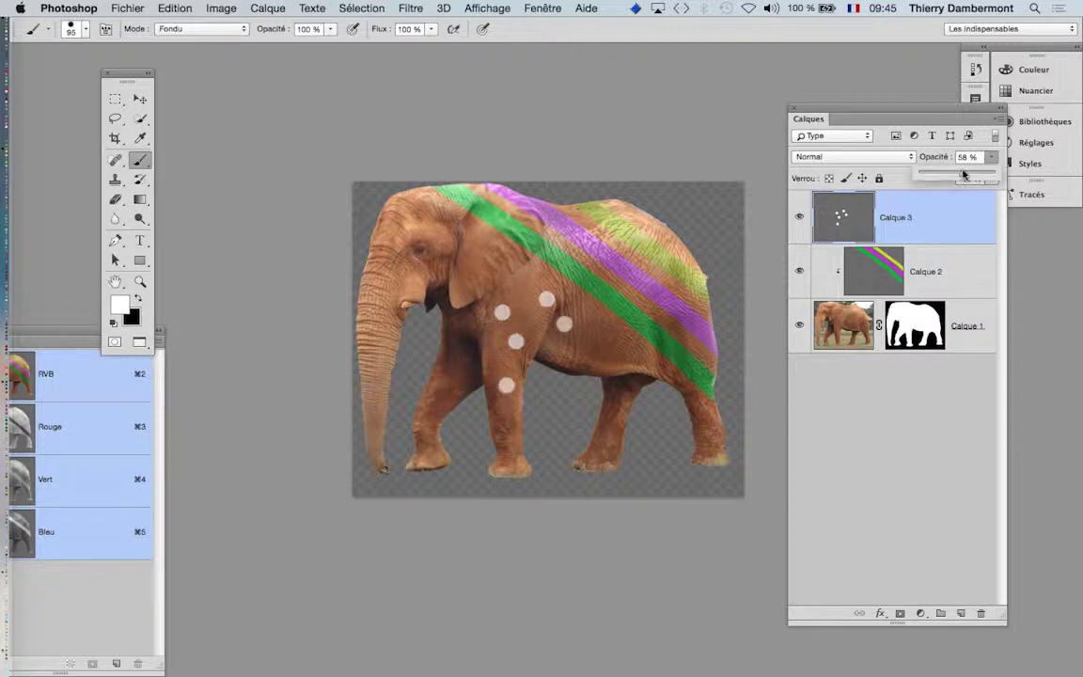
left_click(125, 8)
left_click(147, 149)
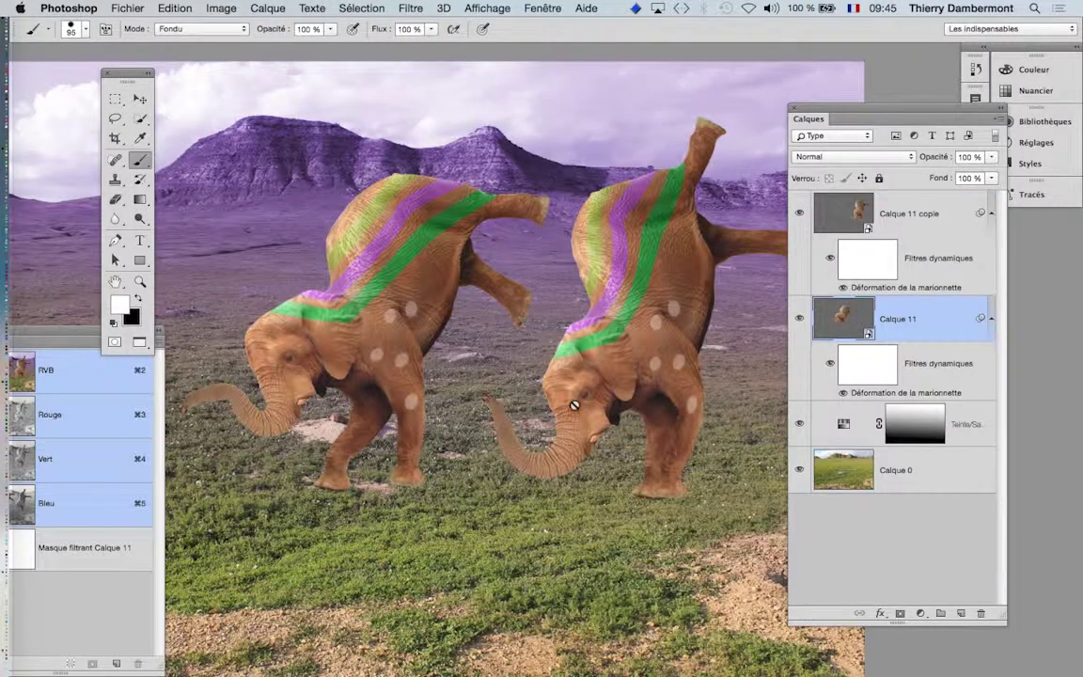
scroll(739, 399, "up", 1)
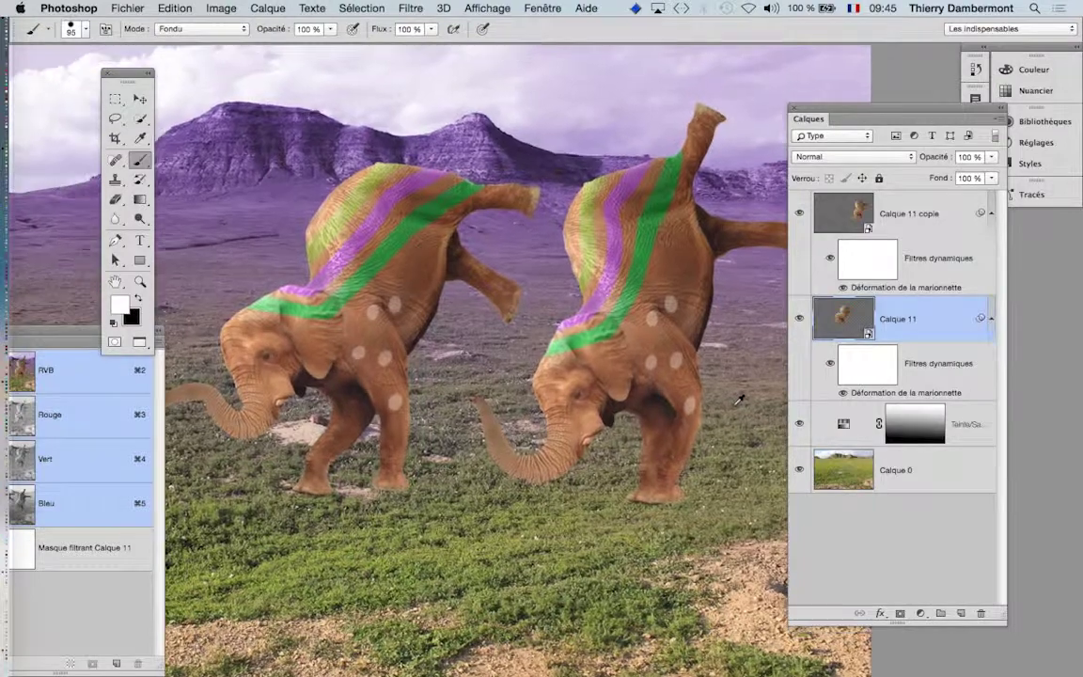
left_click_drag(809, 118, 877, 116)
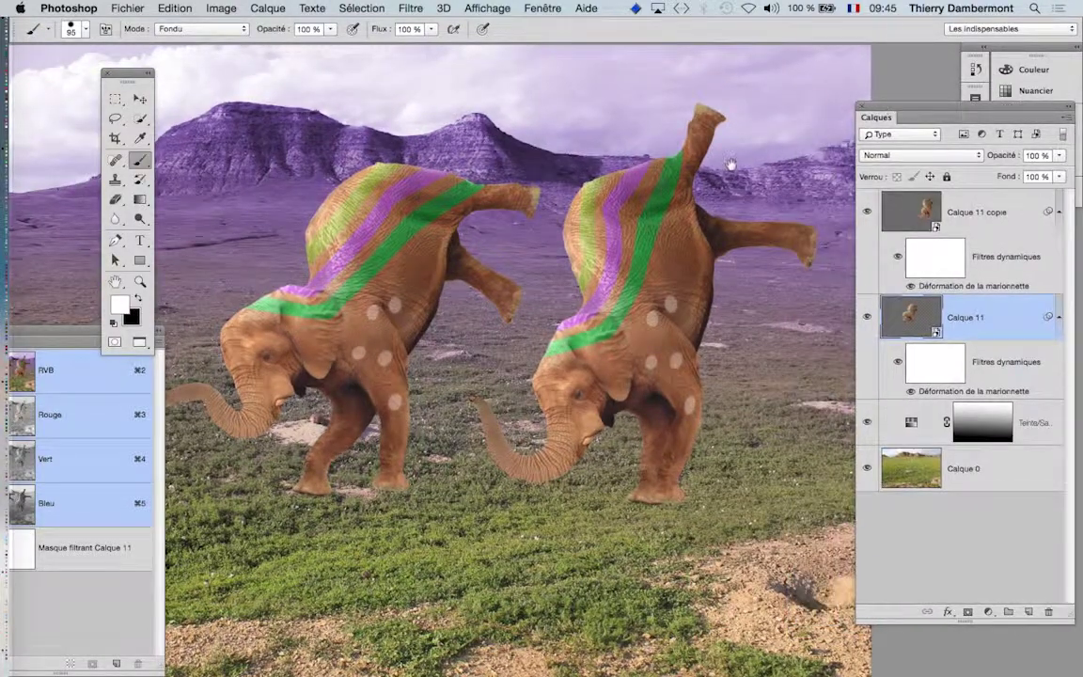
scroll(752, 141, "up", 1)
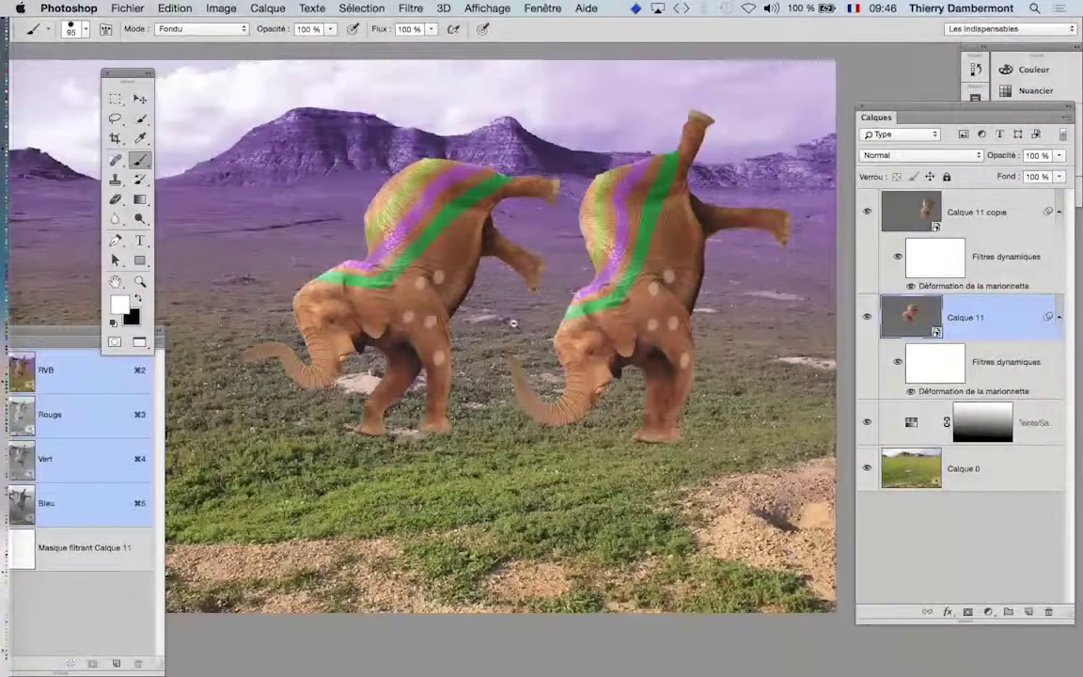
scroll(502, 284, "down", 5)
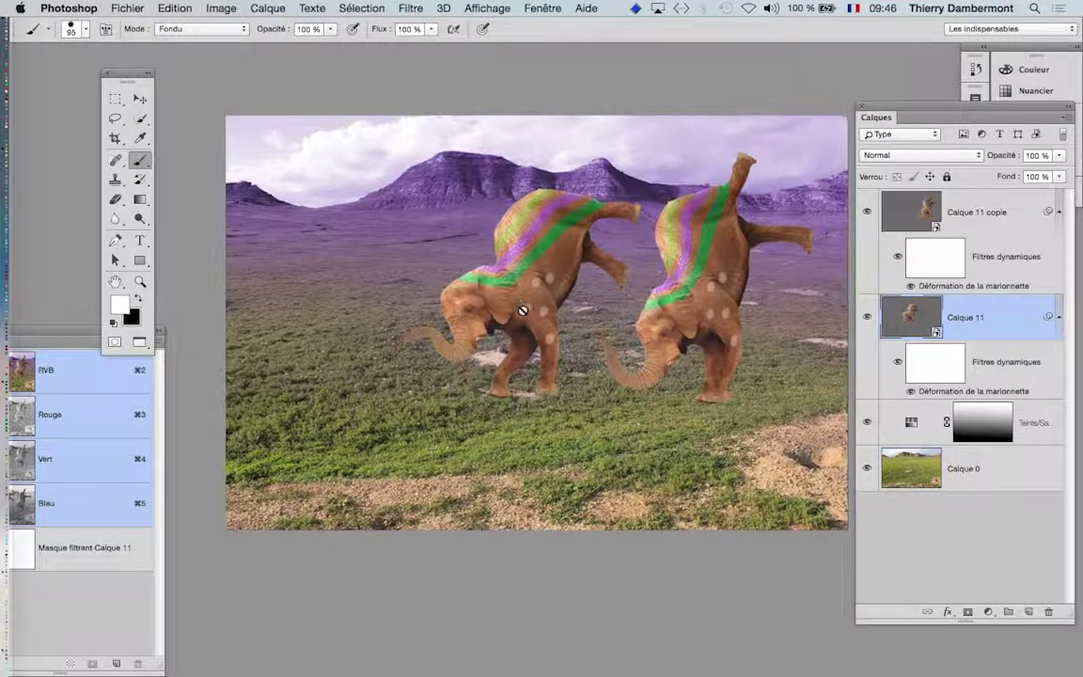